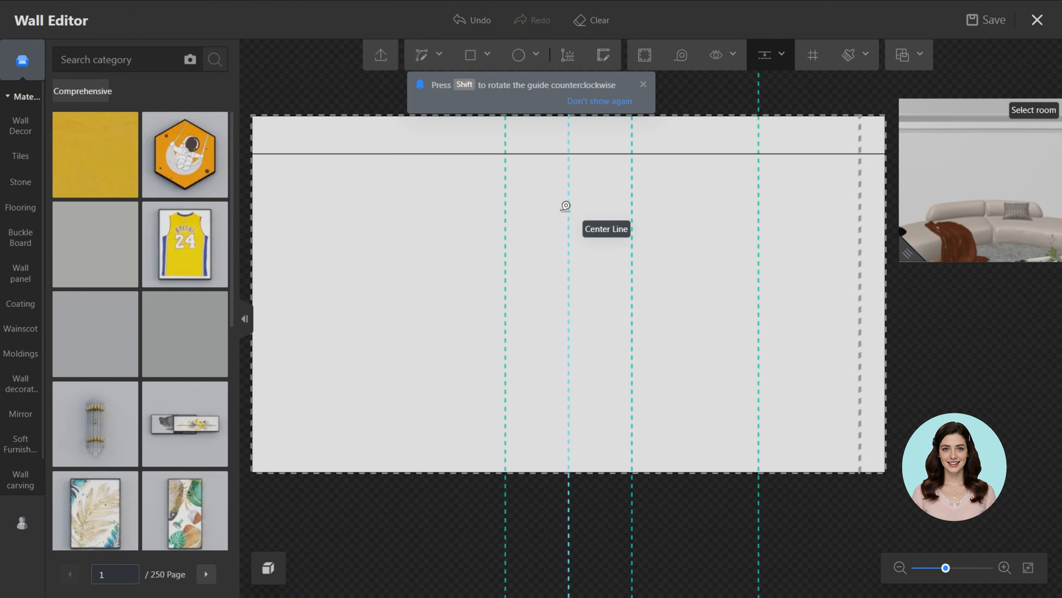
Add a vertical guide 1000 mm left of the leftmost guide and a horizontal guide 80 mm below the upper wall line.
type("1000")
key("Return")
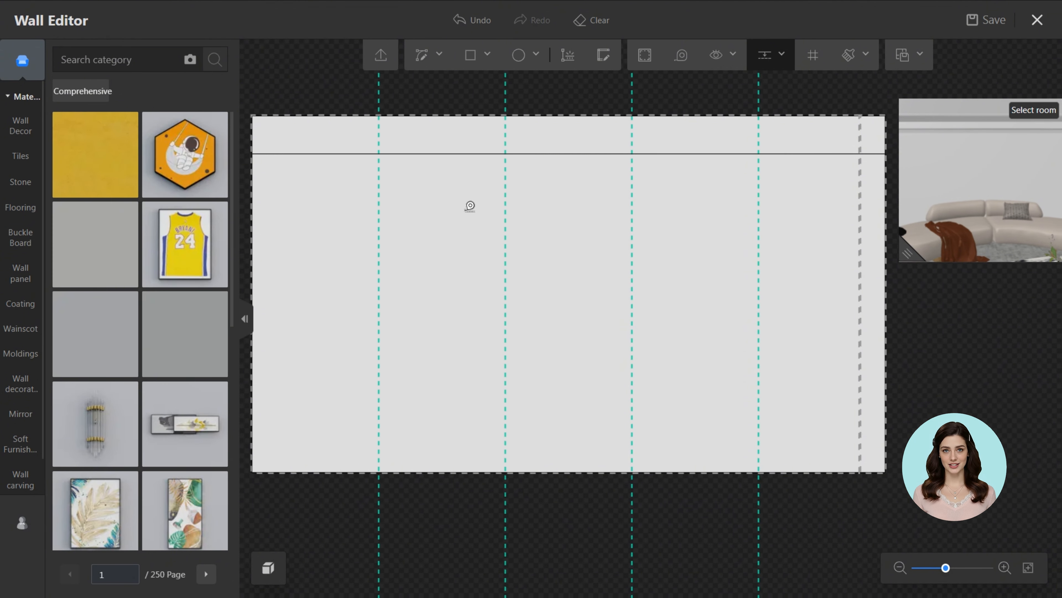
left_click(465, 154)
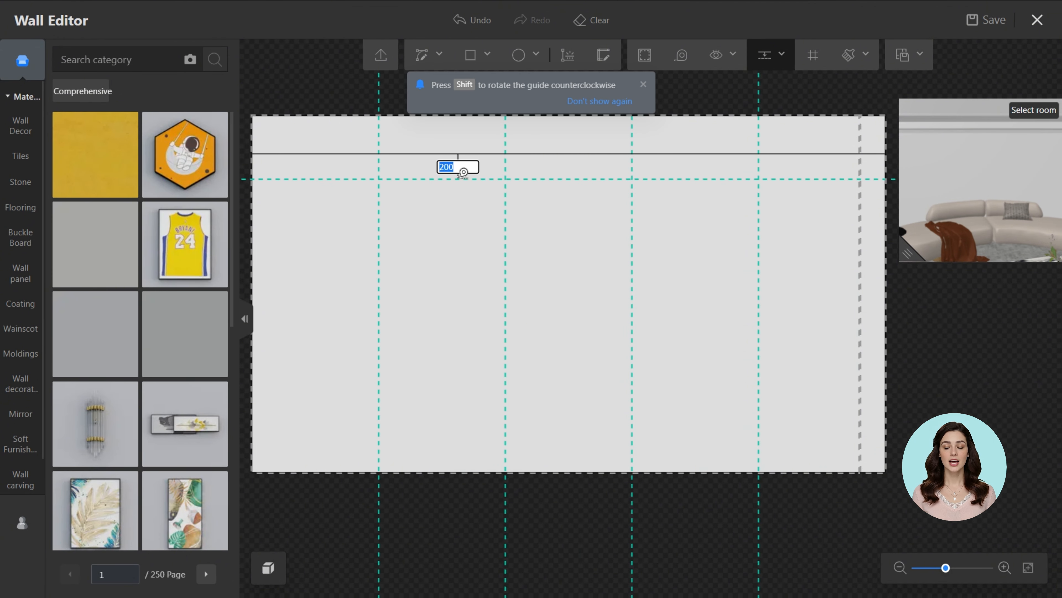
key("Return")
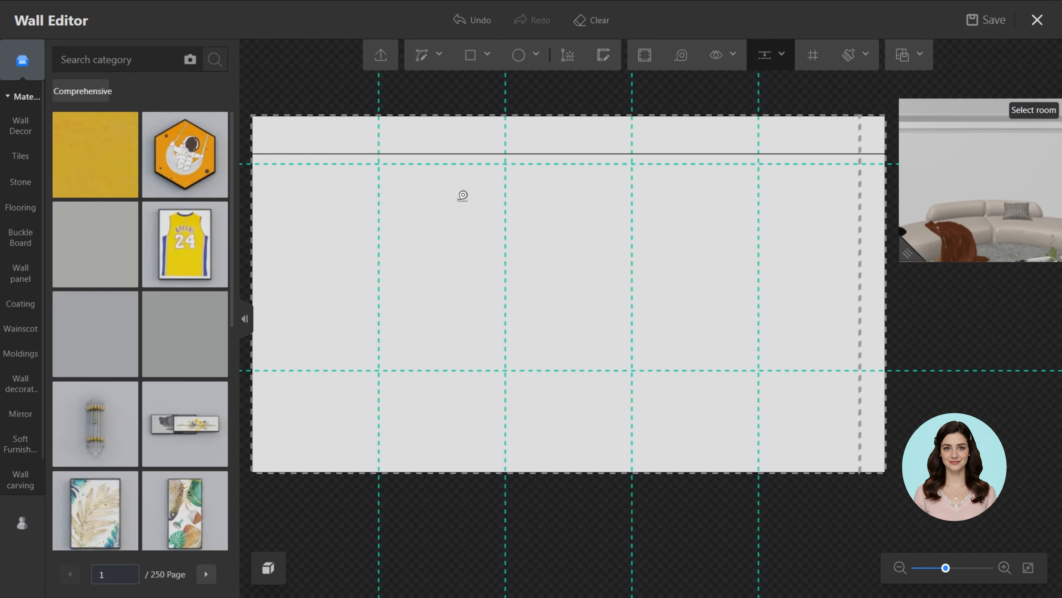
Add one horizontal guide 80 mm below the lower horizontal guide and another 400 mm below that one.
left_click(436, 370)
left_click(436, 379)
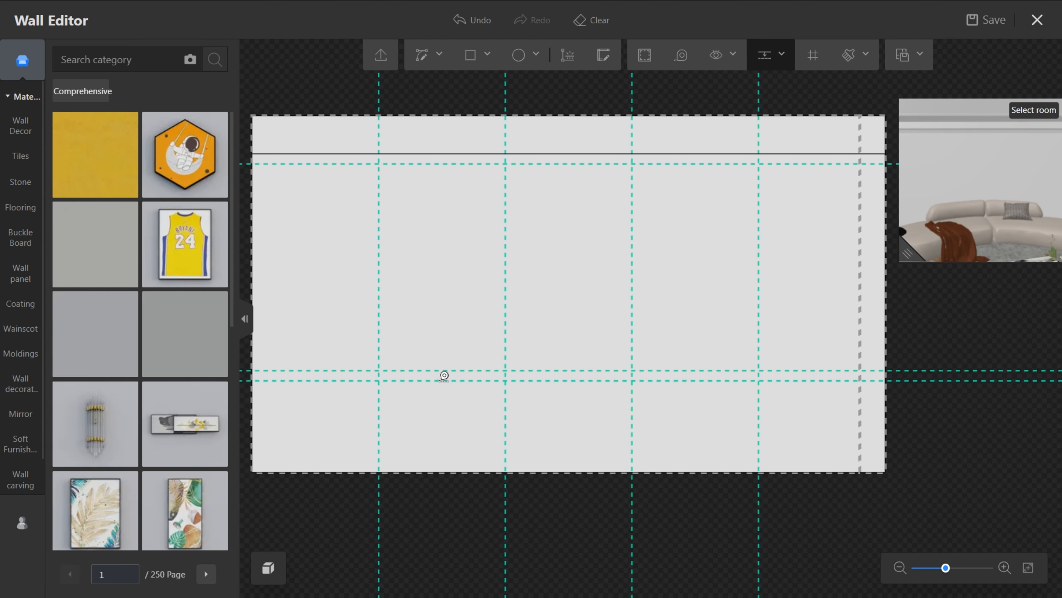
left_click(436, 380)
type("380")
key("Return")
Add vertical guides 80 mm left of the leftmost vertical guide and 80 mm inside the wall's left edge.
left_click(379, 341)
type("80")
key("Return")
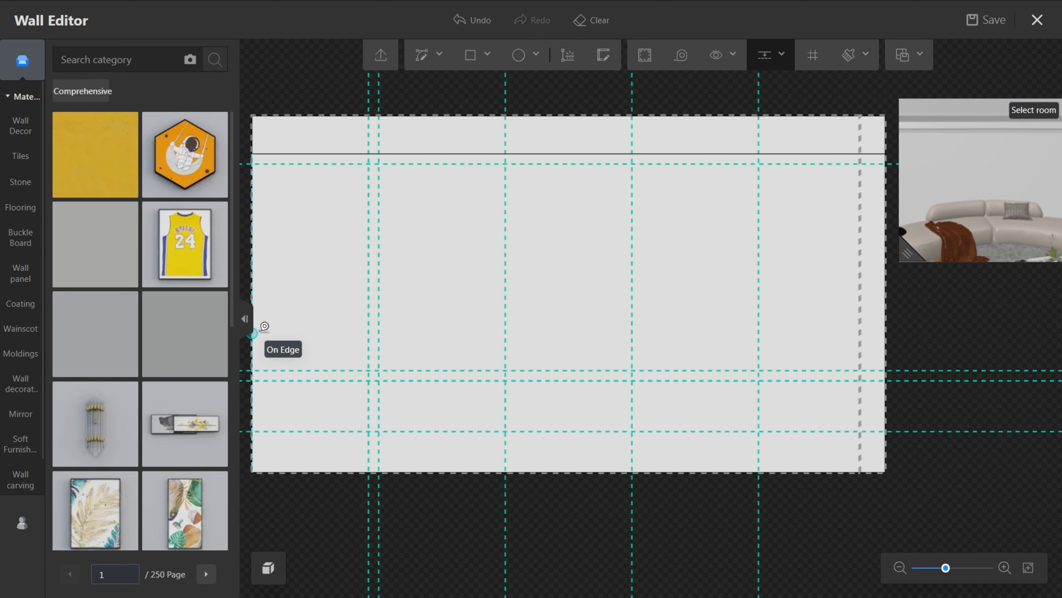
left_click(253, 328)
left_click(262, 330)
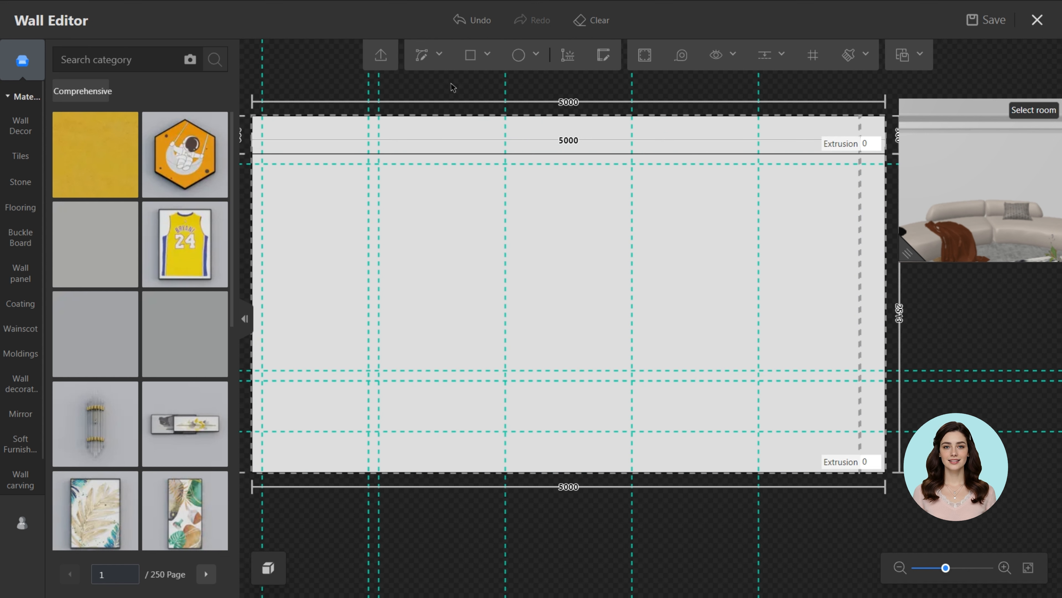
Draw an 840 × 1630 mm rectangle and an 840 × 400 mm rectangle below it, snapped to the guides in the wall's left bay.
left_click(475, 75)
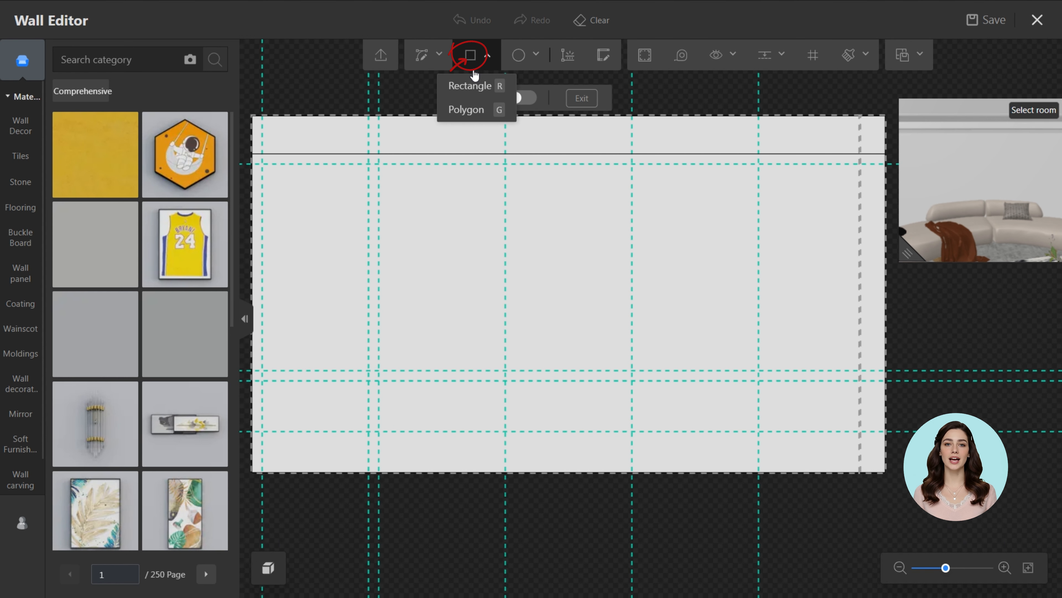
left_click(264, 167)
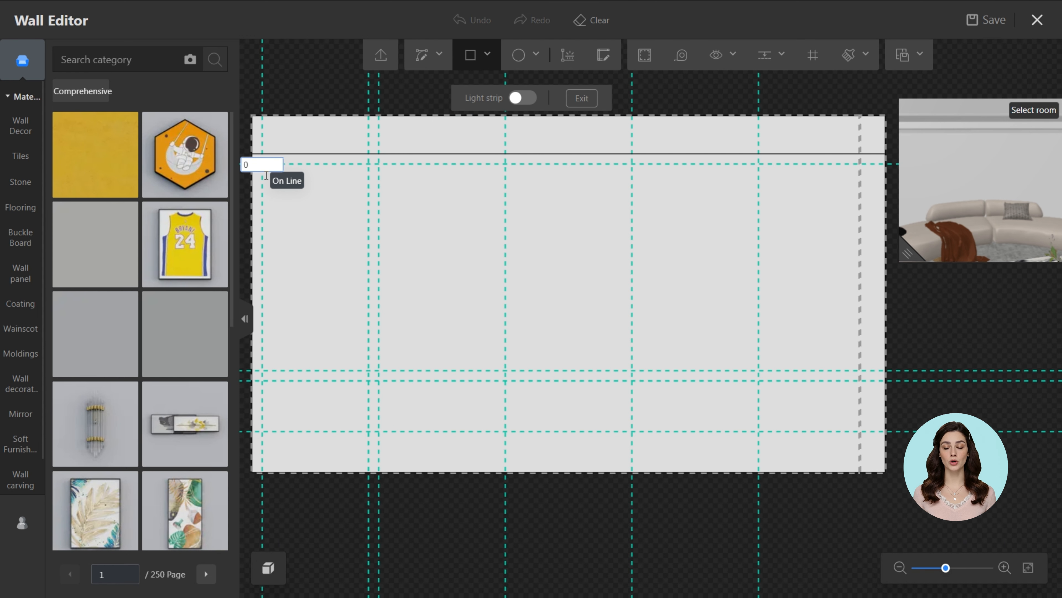
left_click(367, 369)
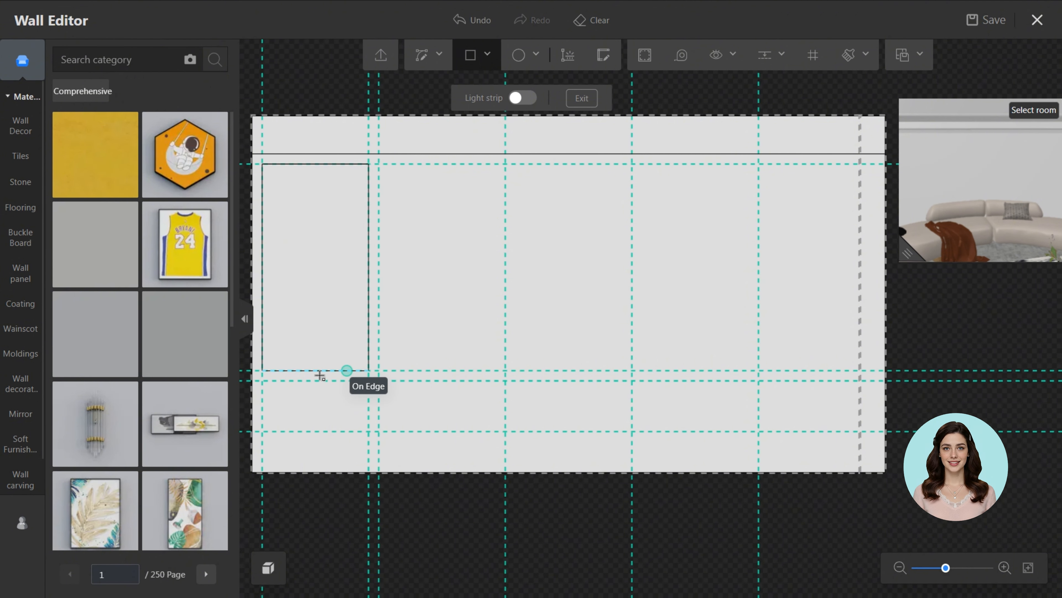
left_click(263, 380)
left_click(368, 431)
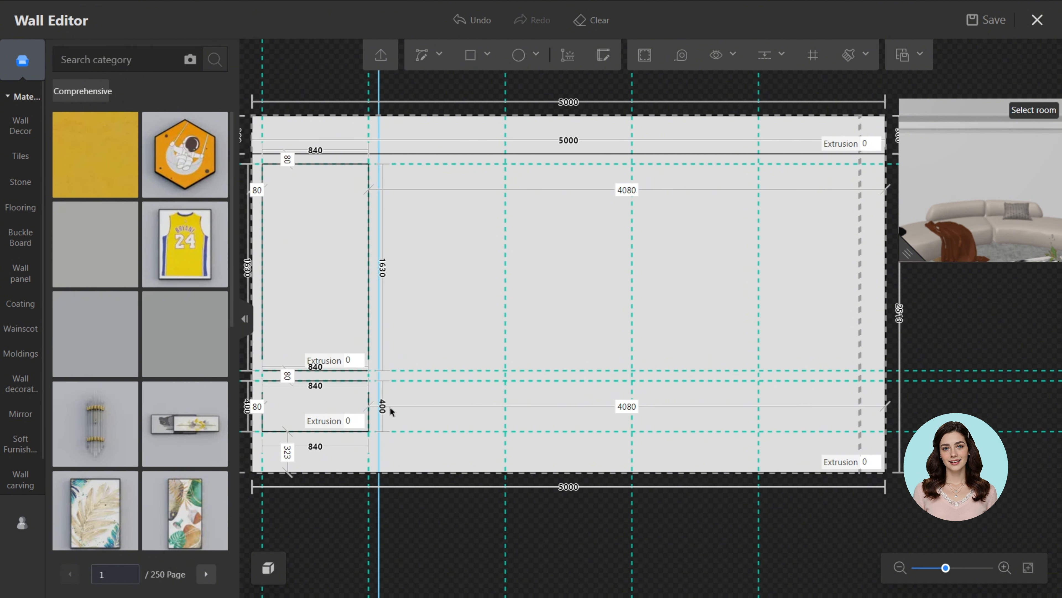
Offset both the tall and the short rectangle inward by 100 mm.
left_click(644, 56)
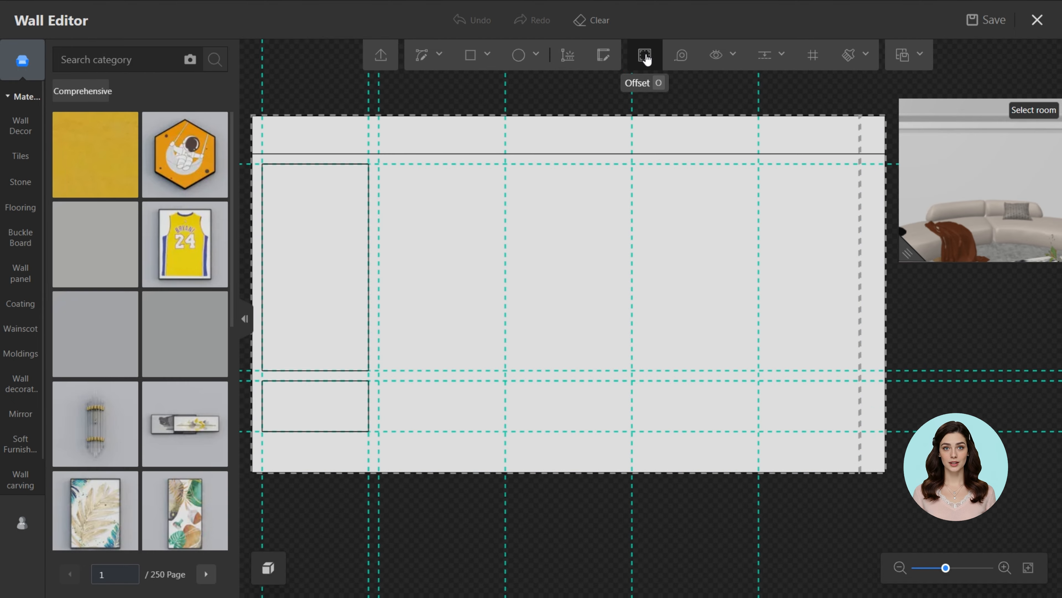
left_click(298, 199)
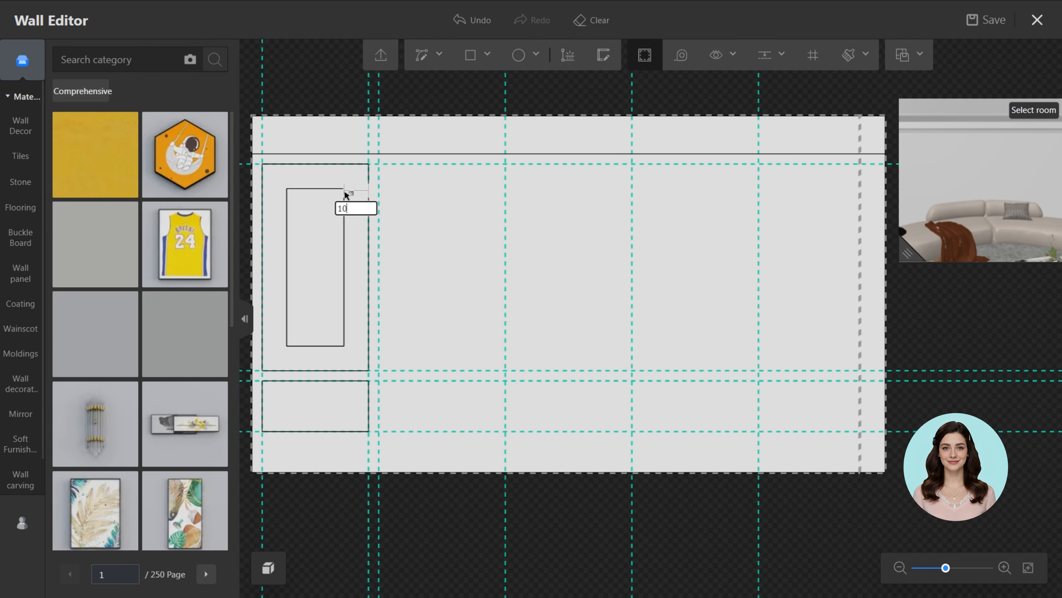
key("Return")
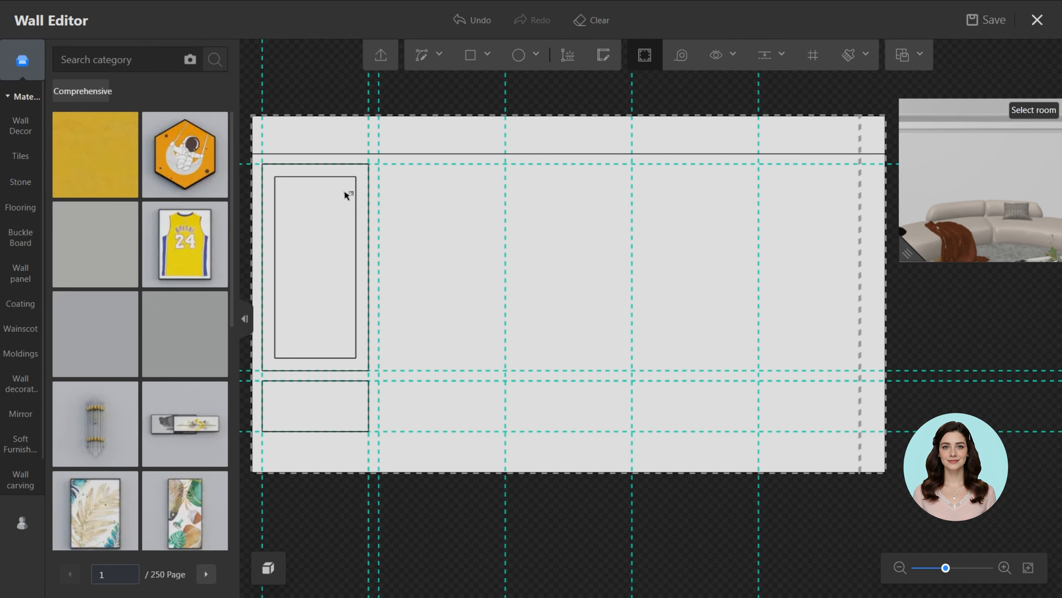
left_click(322, 401)
key("Return")
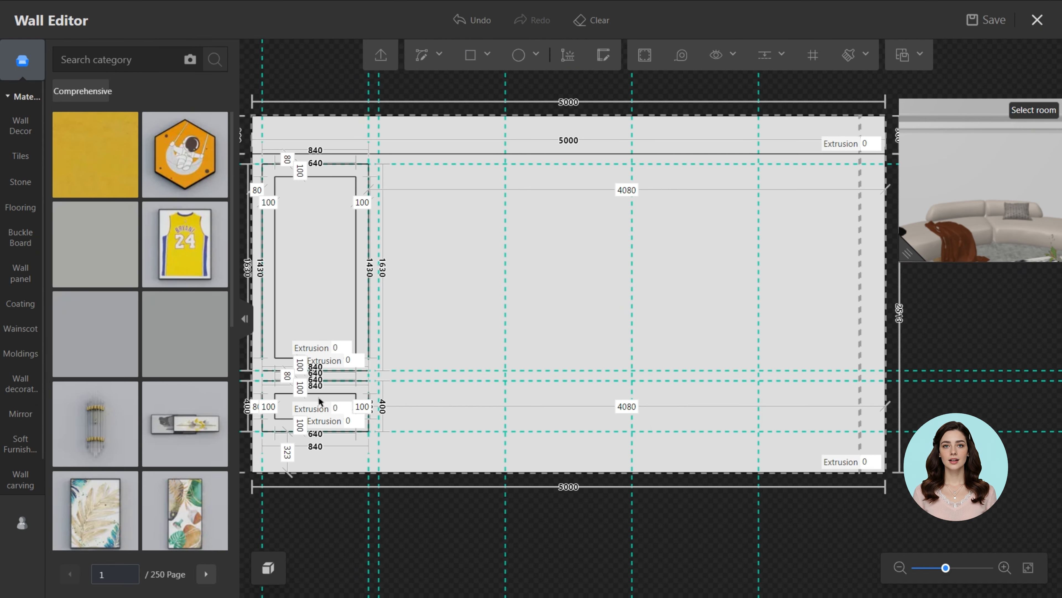
Apply the domed decorative molding from catalog page 4 to the outer and inner outlines of the tall frame.
left_click(25, 354)
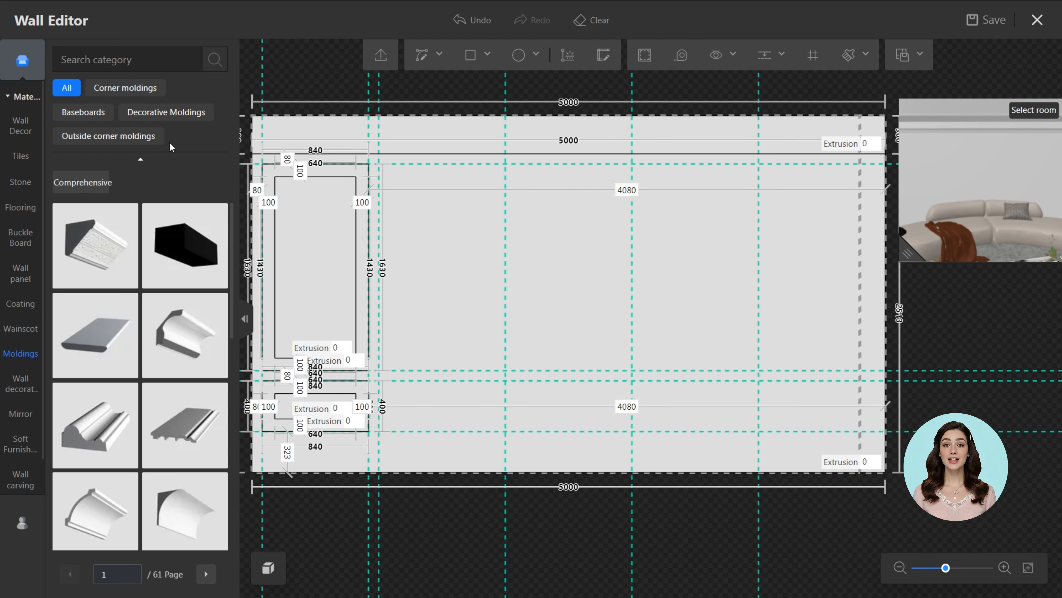
left_click(172, 121)
scroll(181, 240, "down", 2)
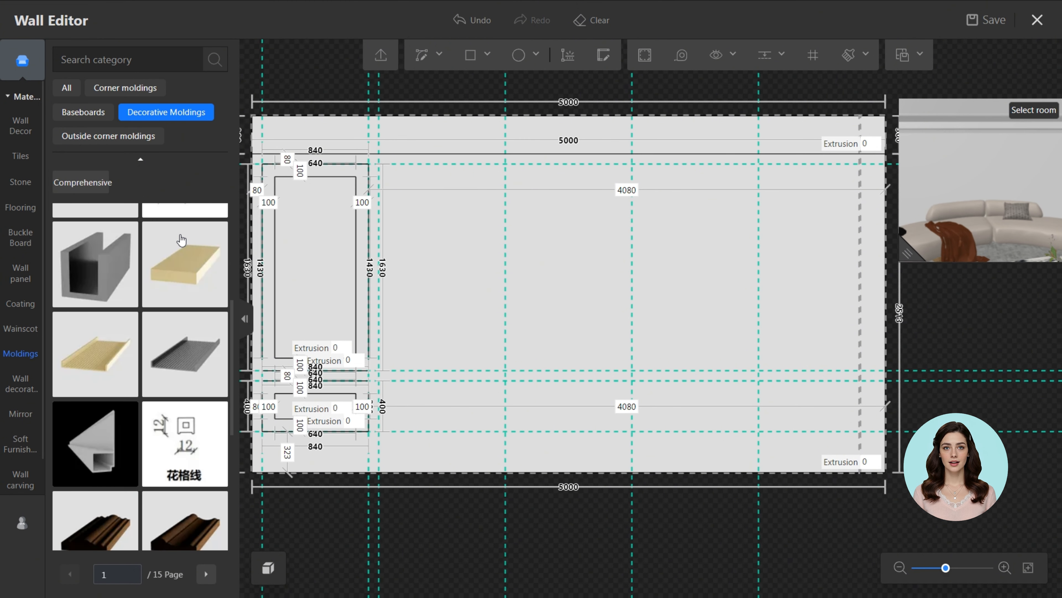
scroll(181, 239, "down", 10)
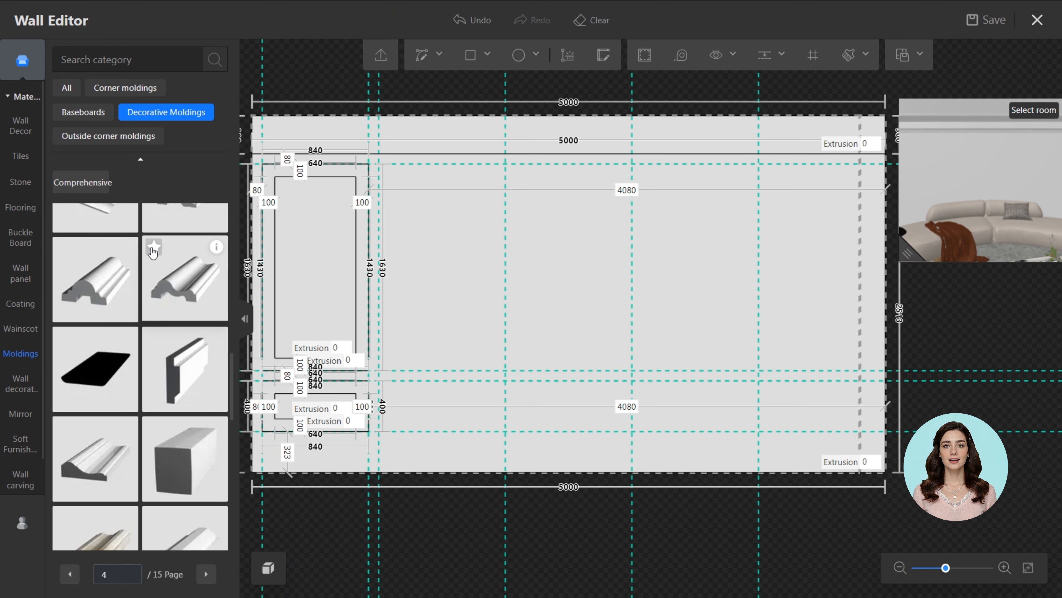
left_click(98, 284)
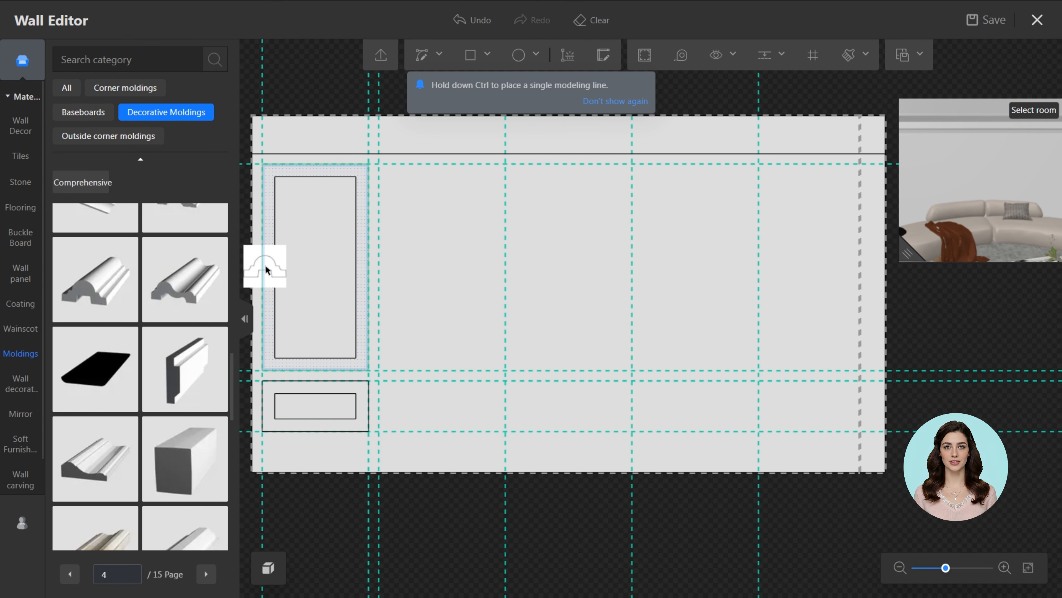
left_click(267, 270)
left_click(97, 280)
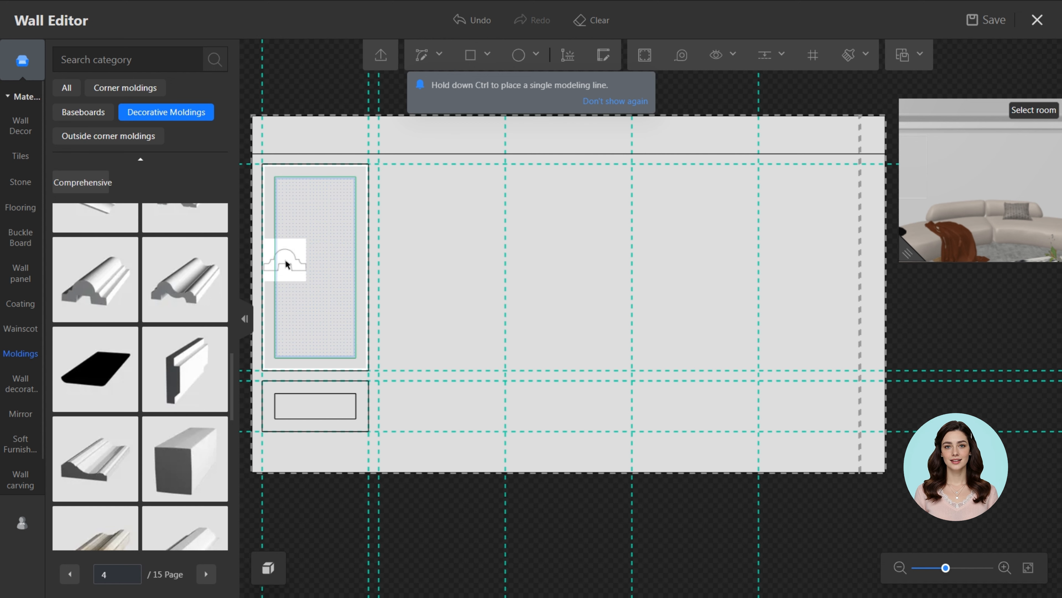
left_click(287, 264)
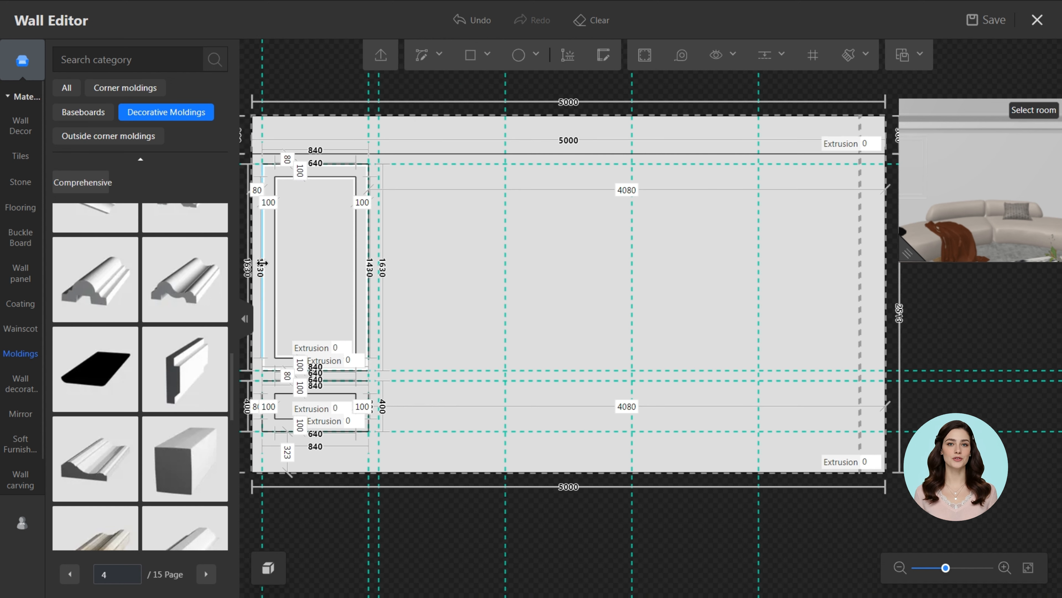
Edit the section of the tall outer frame's left line, setting its molding to 40 mm wide and 30 mm deep.
left_click(263, 263)
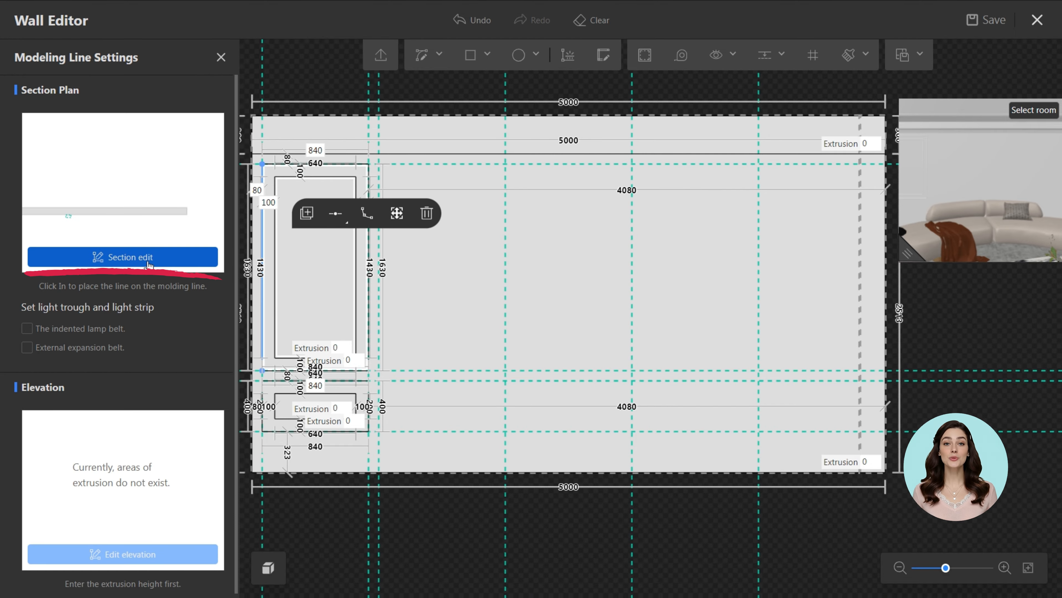
left_click(130, 257)
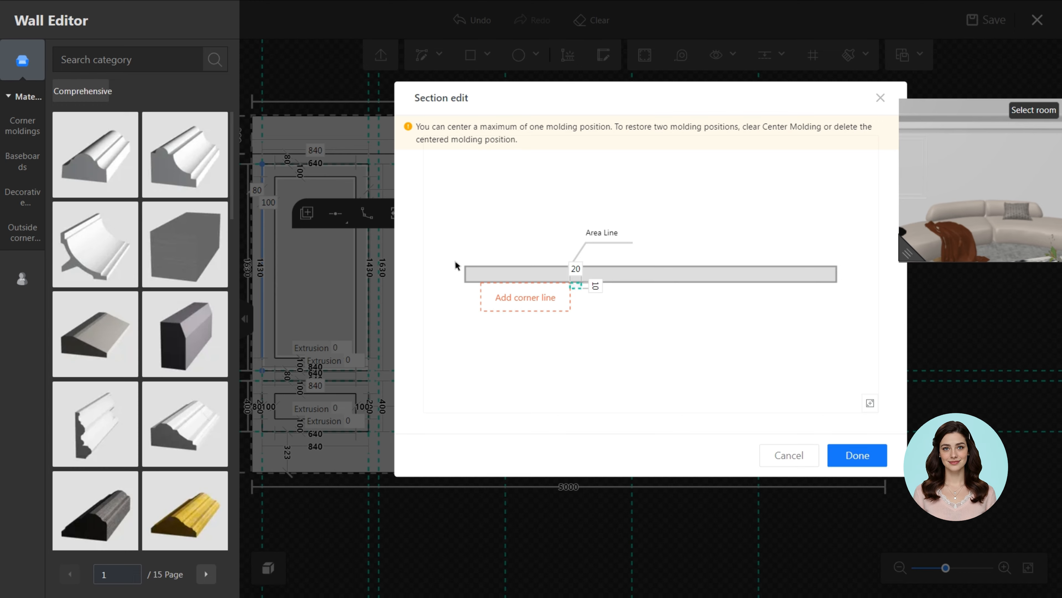
left_click(576, 268)
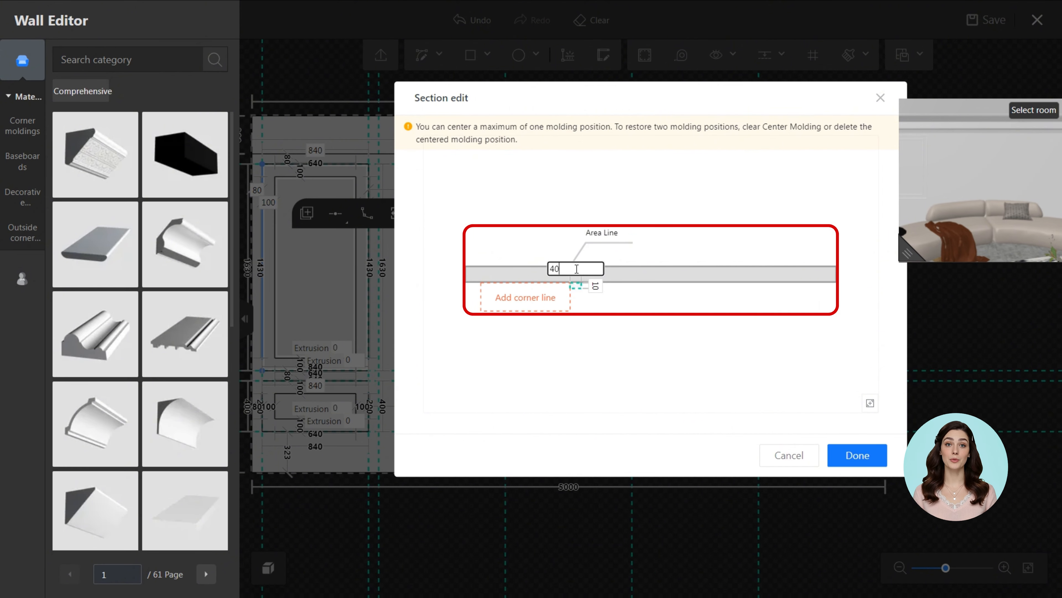
key("Return")
left_click(607, 285)
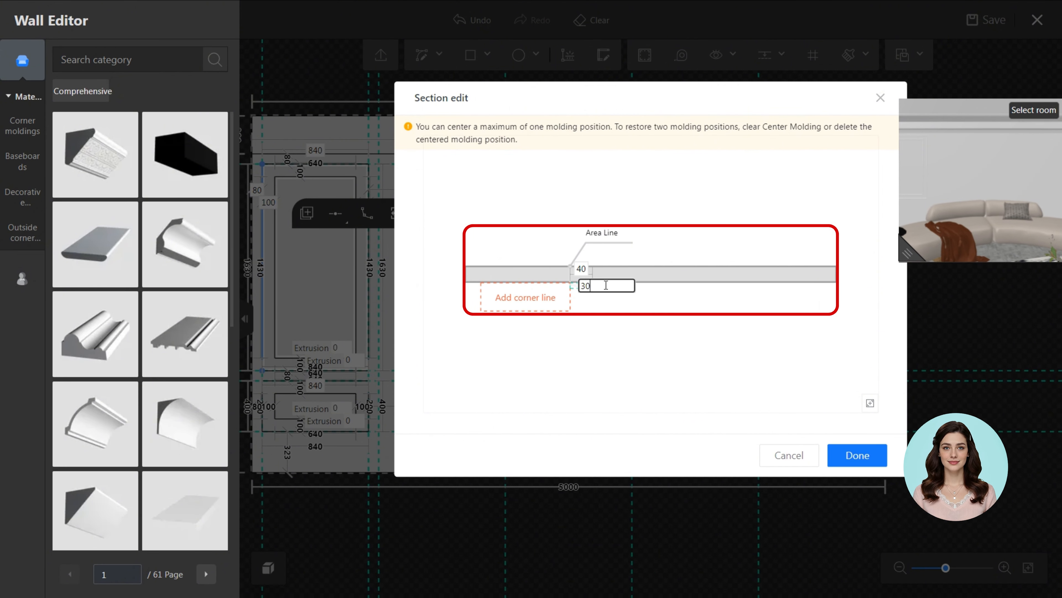
type("30")
key("Return")
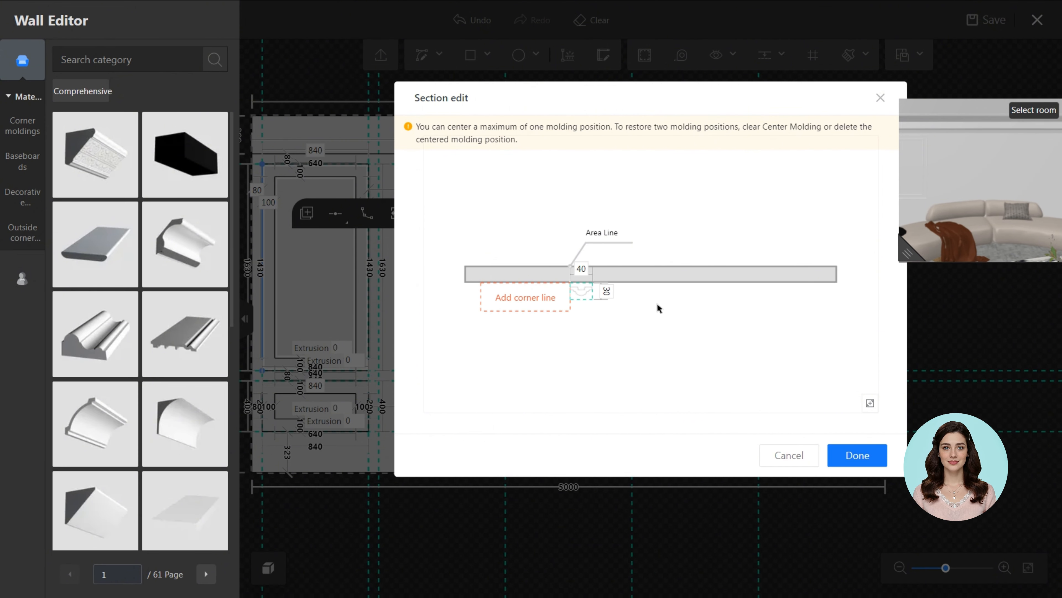
left_click(857, 455)
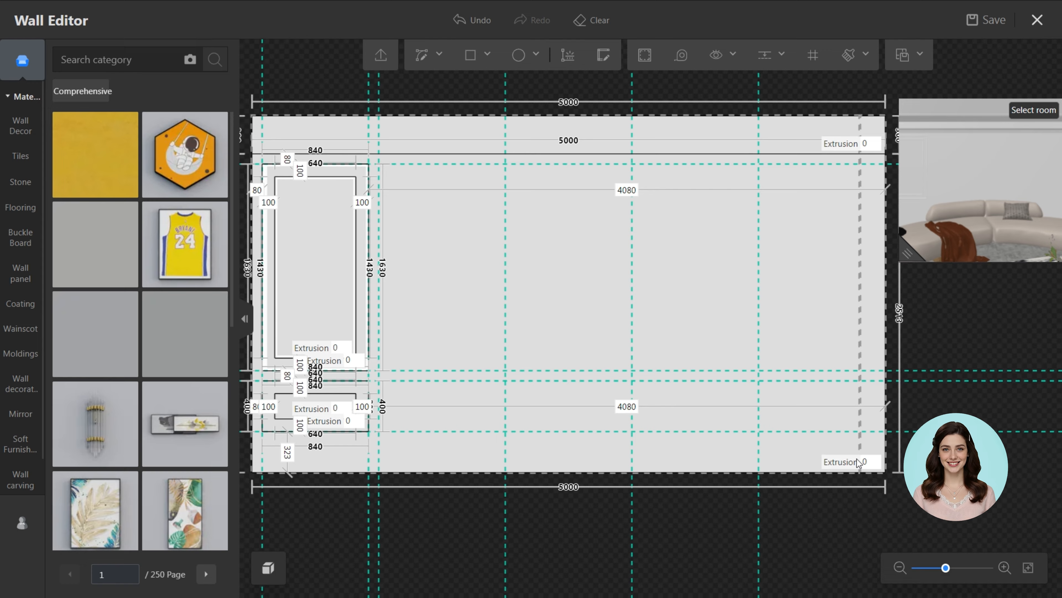
Replace the material of the tall outer frame's left molding with the blue-grey MC-M606 Breeze finish.
left_click(268, 318)
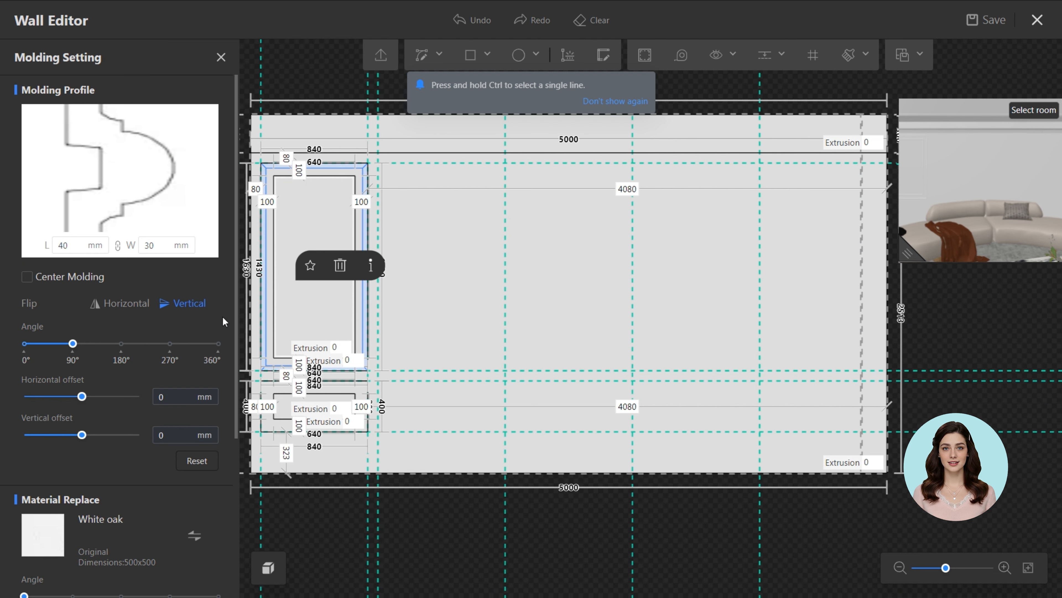
scroll(205, 319, "down", 5)
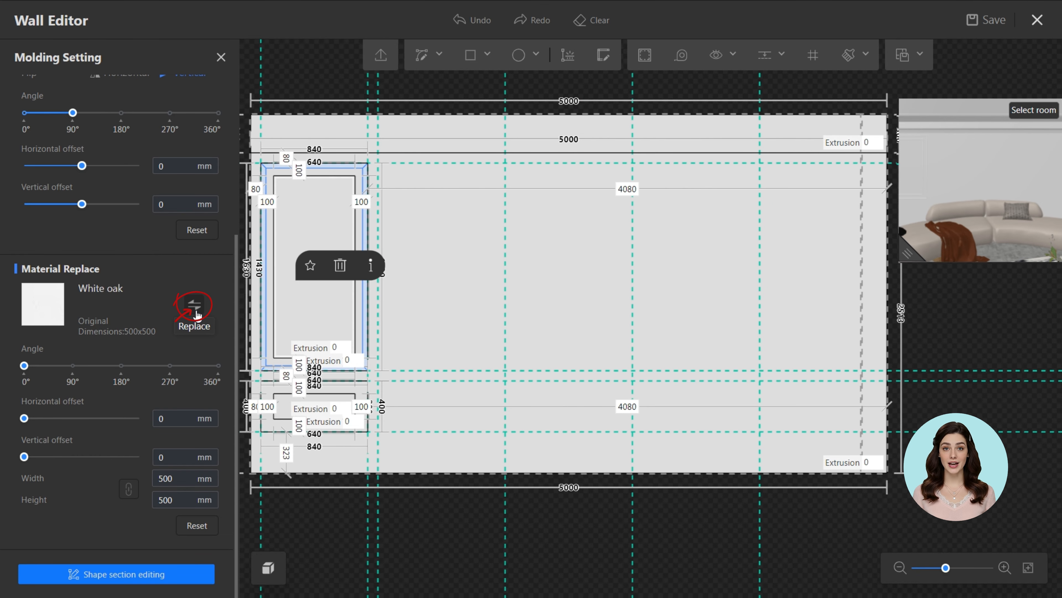
left_click(194, 304)
scroll(350, 293, "down", 6)
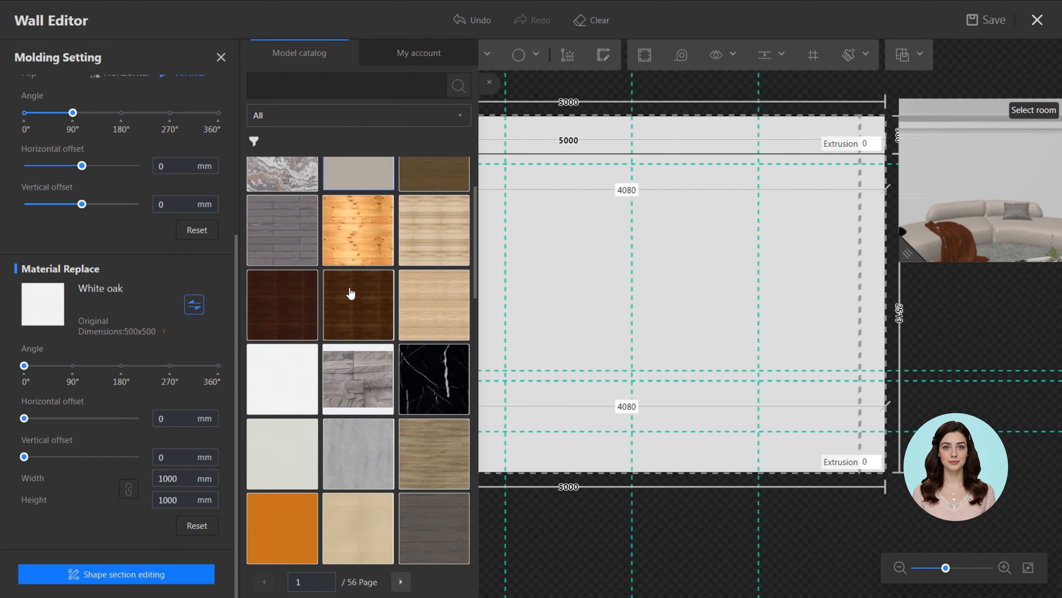
scroll(352, 293, "down", 10)
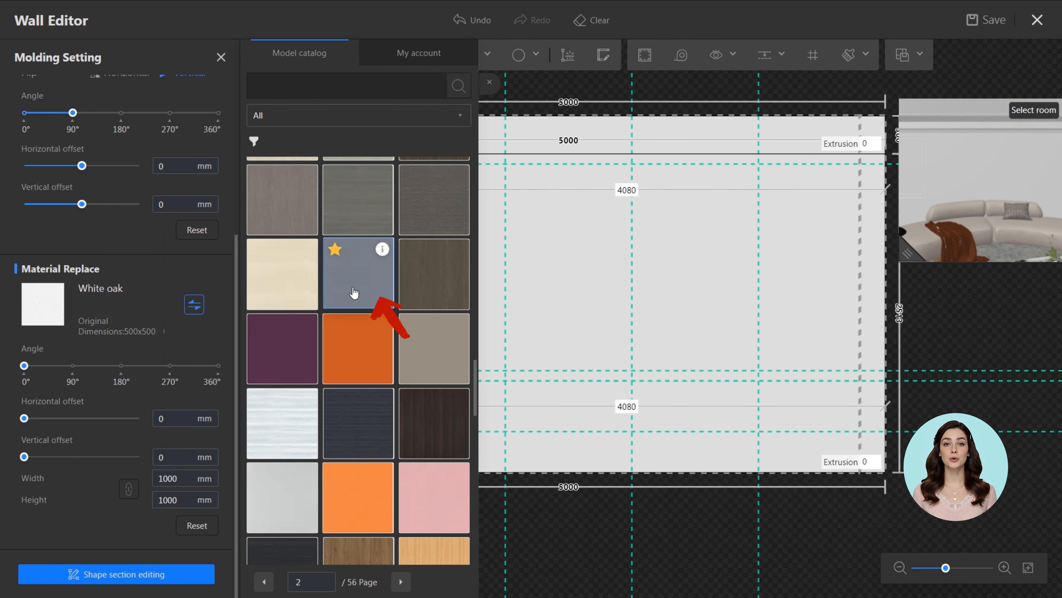
left_click(354, 293)
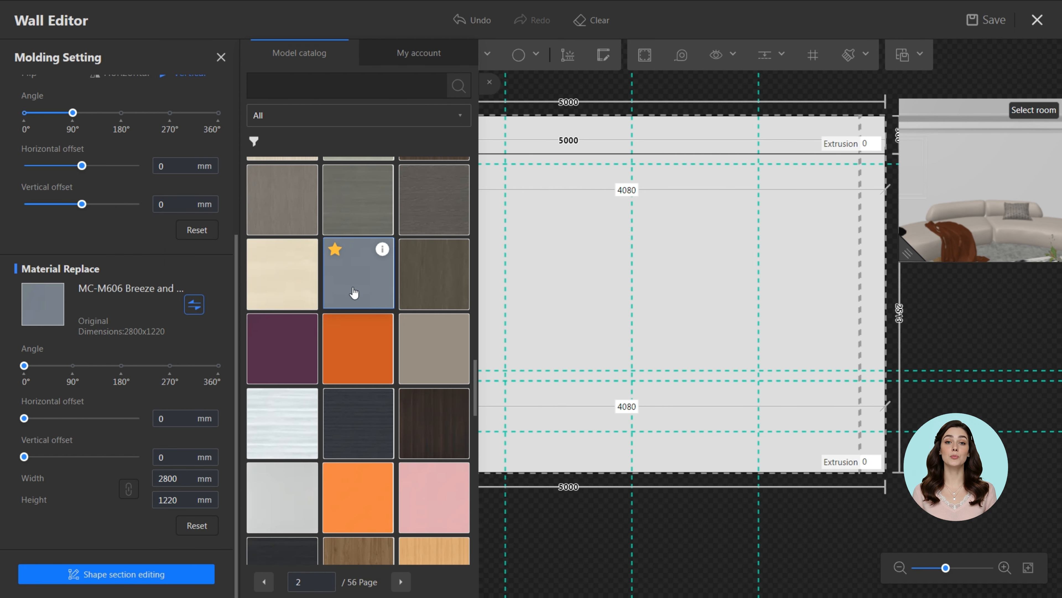
left_click(488, 276)
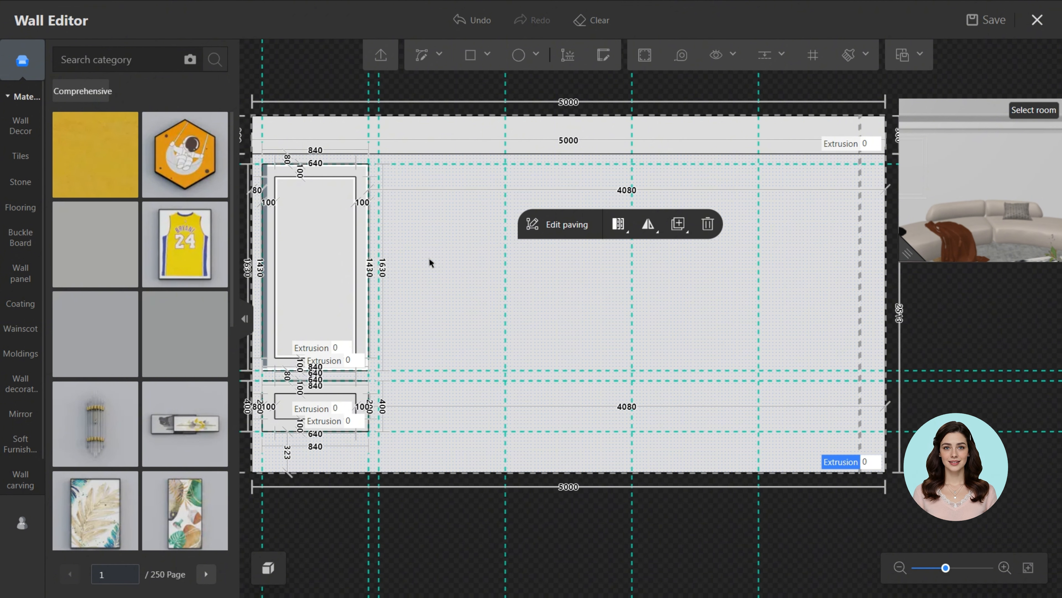
Copy the molding of the tall outer frame's left line to all edges of the tall and short outer frames.
left_click(263, 238)
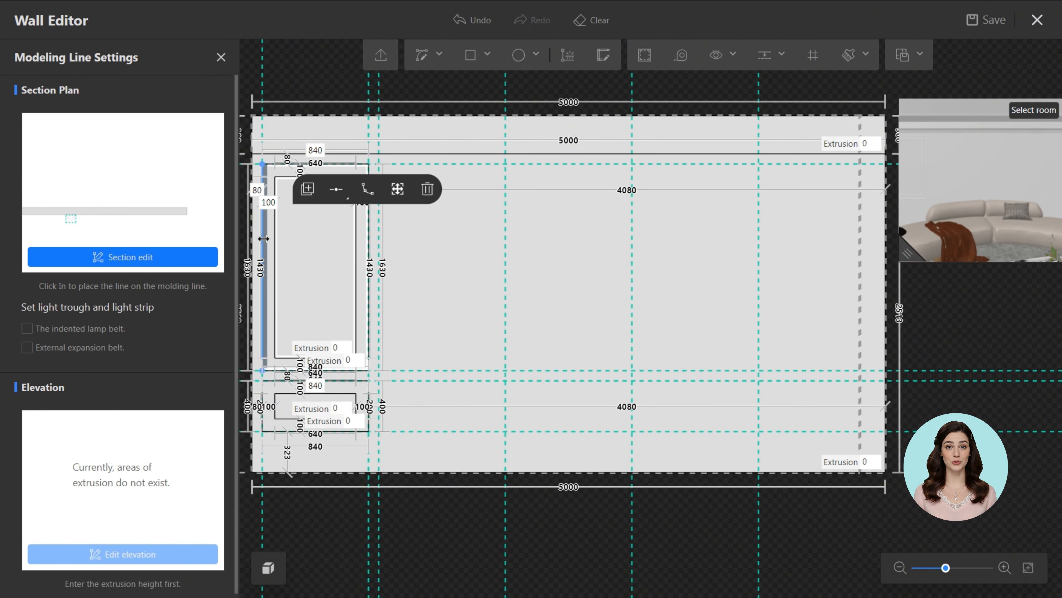
left_click(308, 189)
scroll(271, 172, "up", 4)
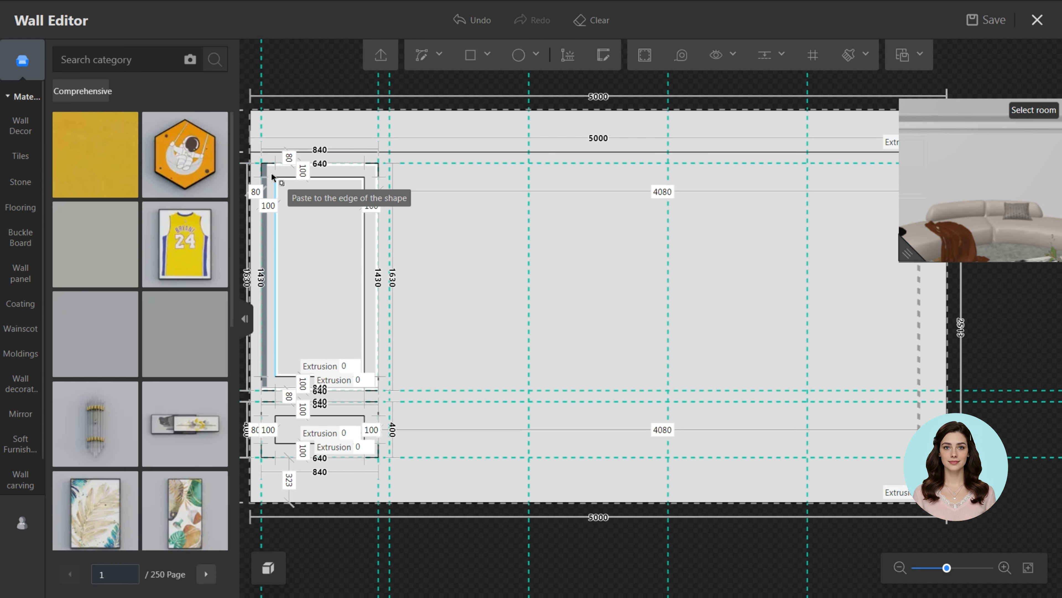
scroll(271, 172, "up", 2)
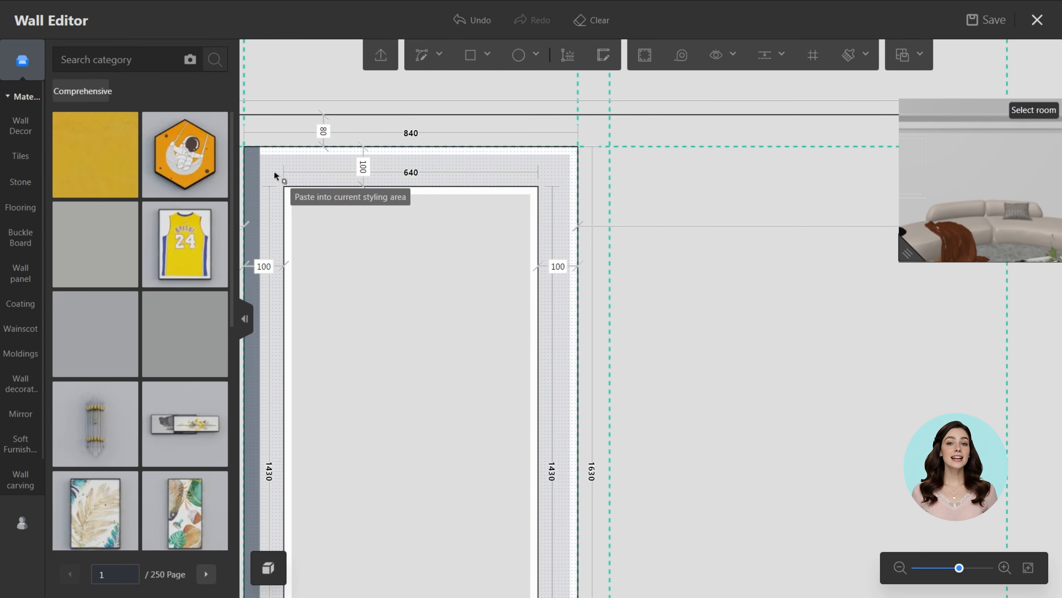
scroll(275, 172, "down", 4)
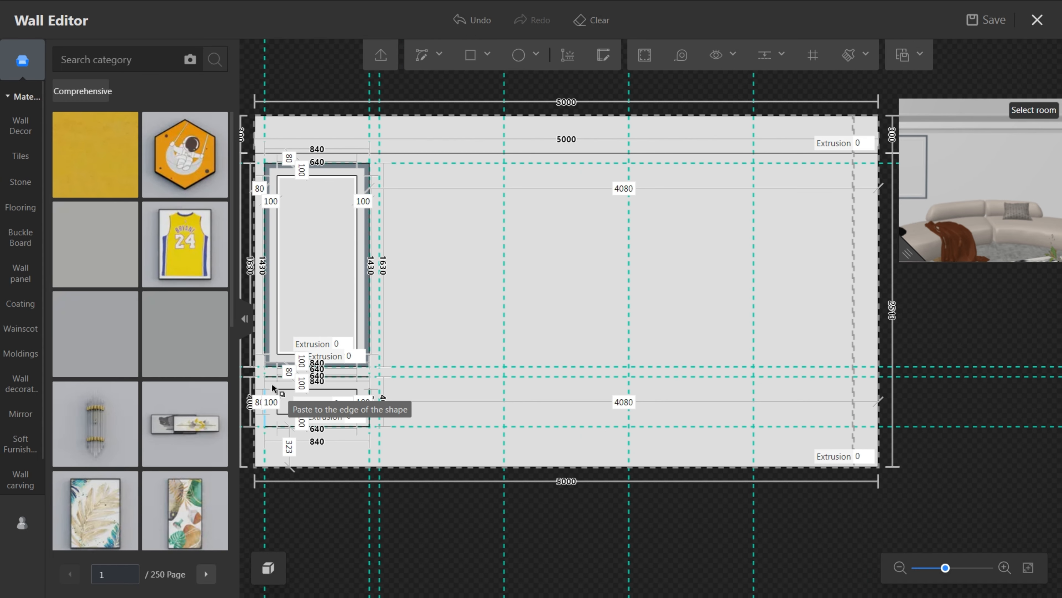
scroll(272, 383, "up", 3)
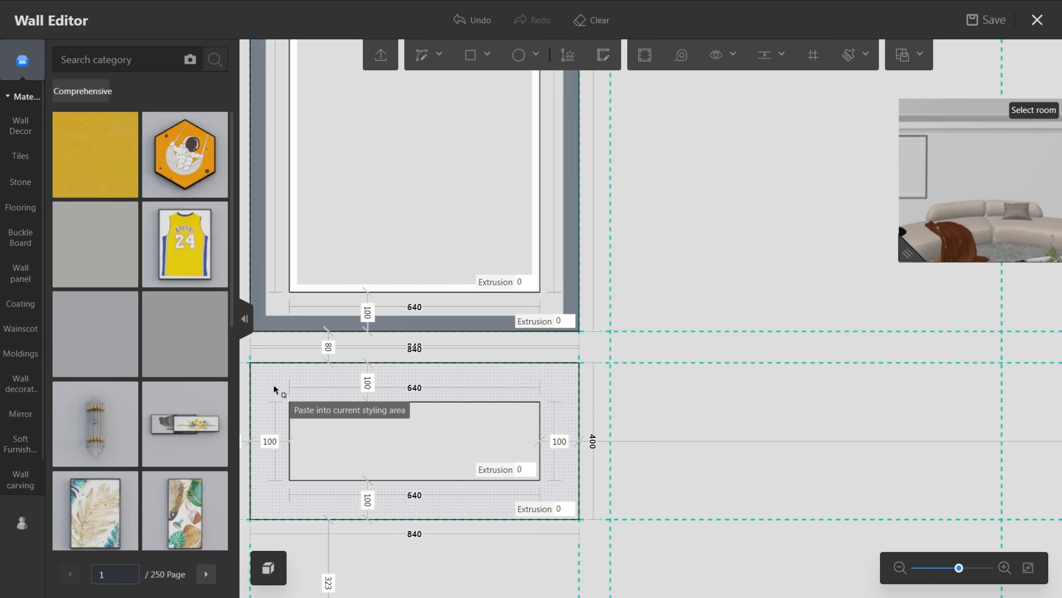
scroll(274, 389, "down", 3)
Replace the white oak material of the tall inner frame's left molding with the blue-grey finish on catalog page 2.
left_click(278, 335)
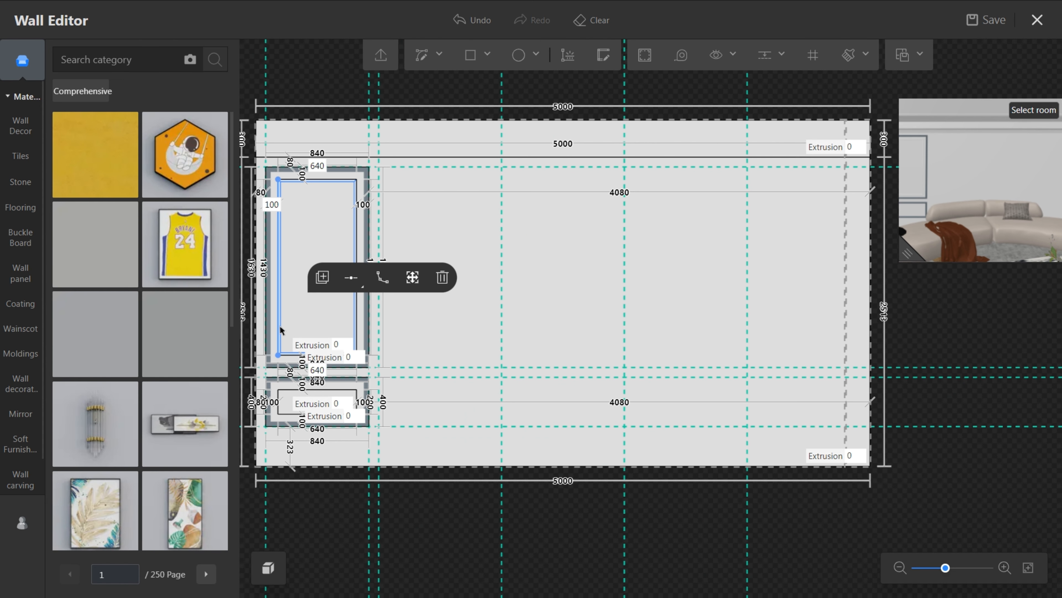
left_click(280, 325)
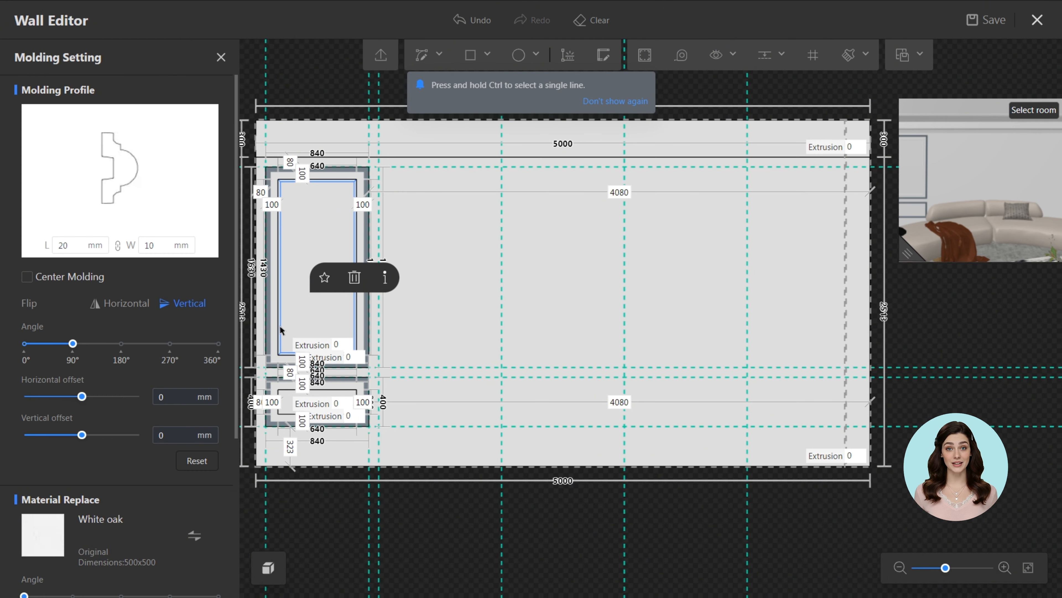
scroll(211, 324, "down", 5)
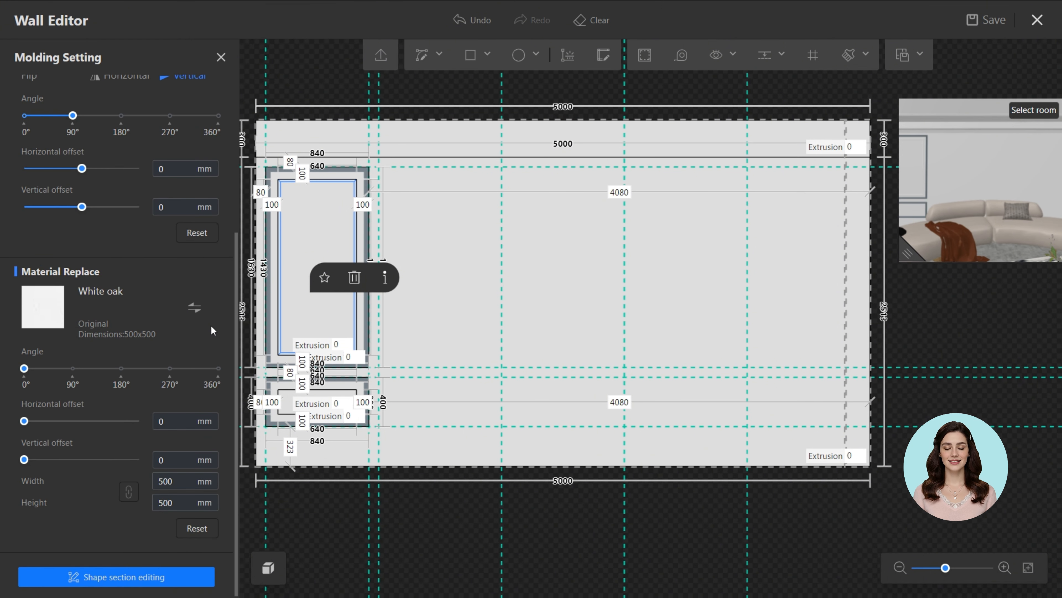
left_click(195, 313)
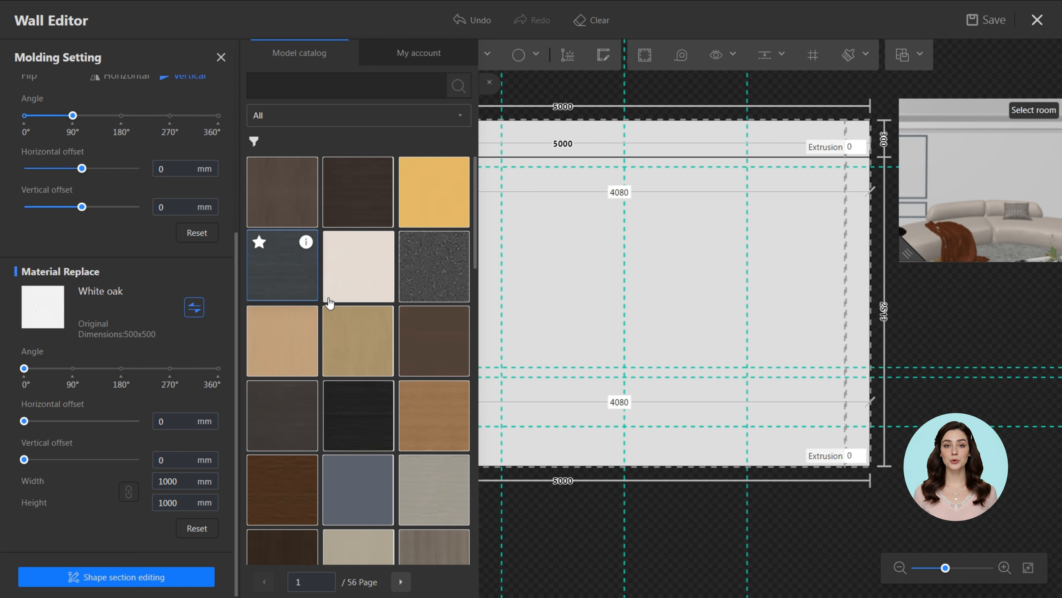
scroll(351, 293, "down", 5)
scroll(351, 310, "down", 5)
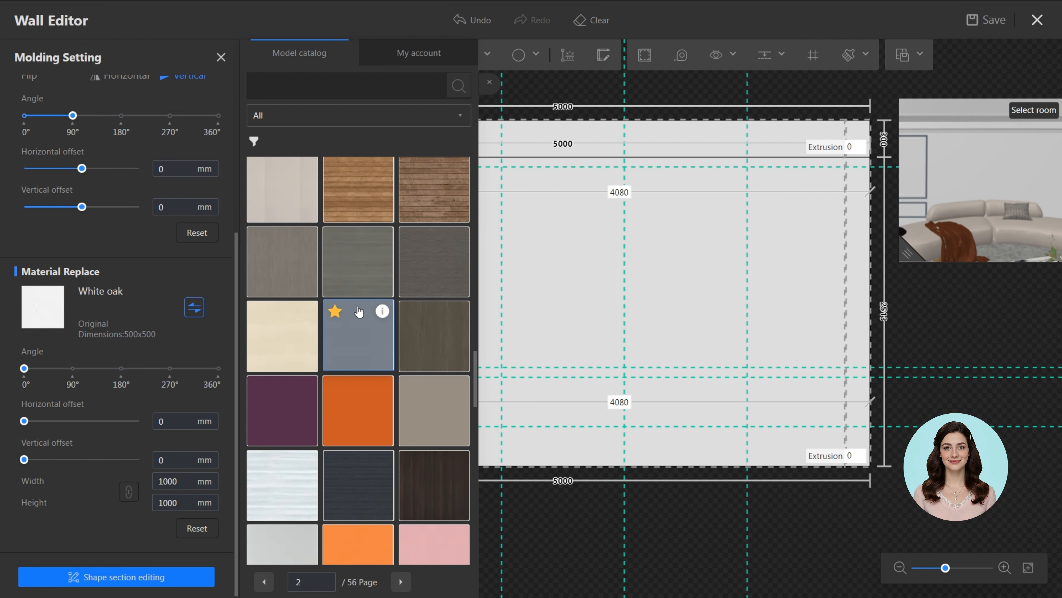
left_click(359, 331)
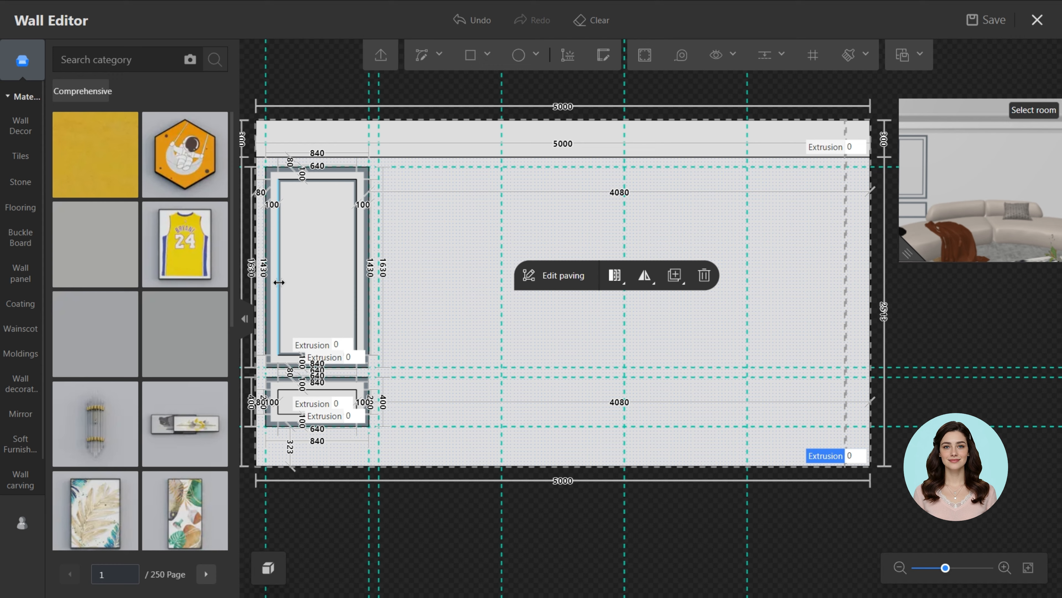
Copy the recolored molding of the tall inner frame's left line to the tall and short inner frames.
left_click(279, 282)
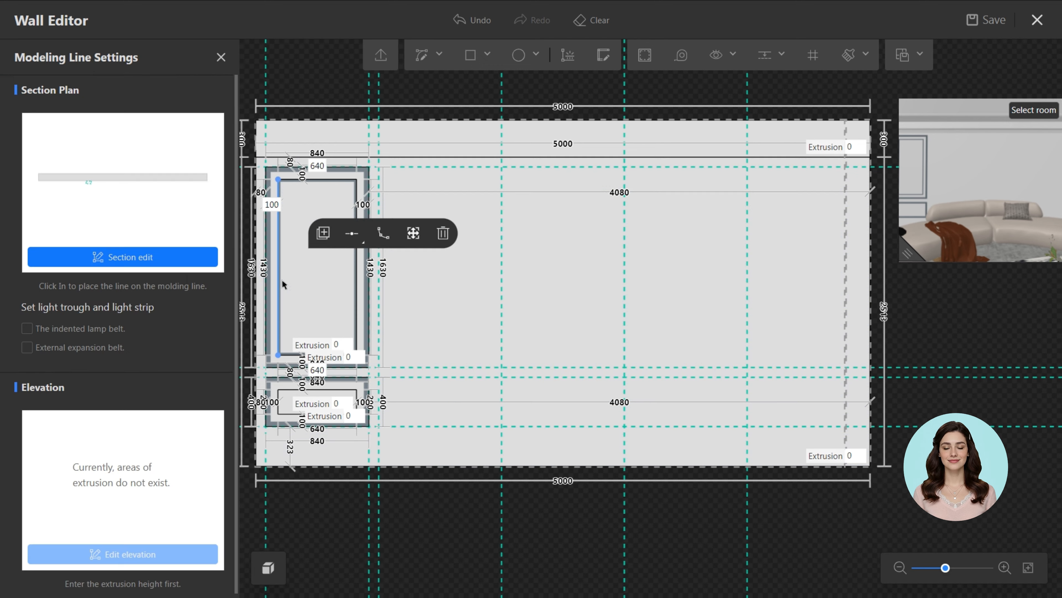
left_click(323, 245)
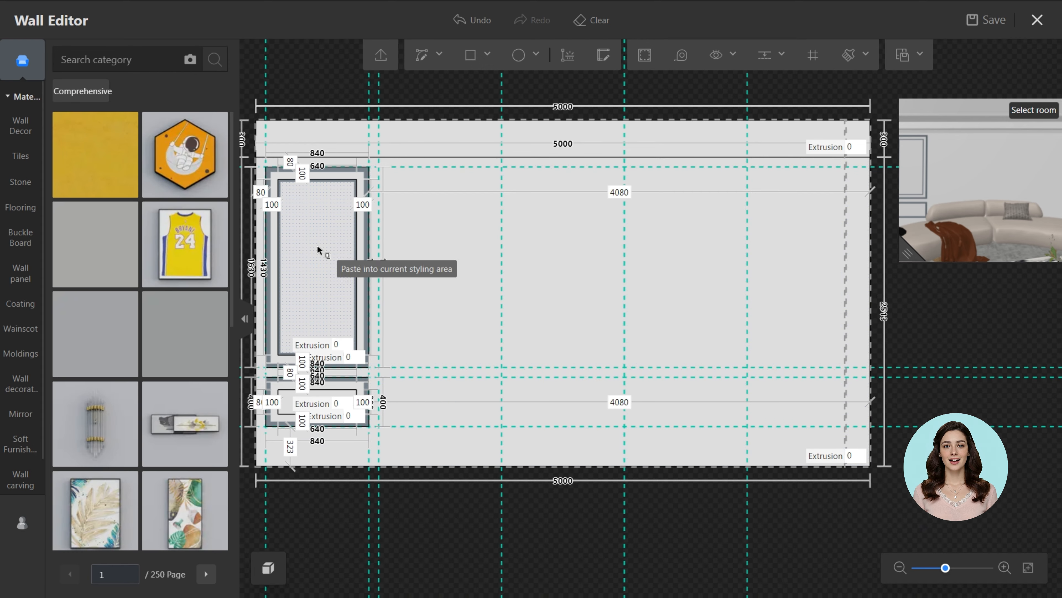
left_click(316, 247)
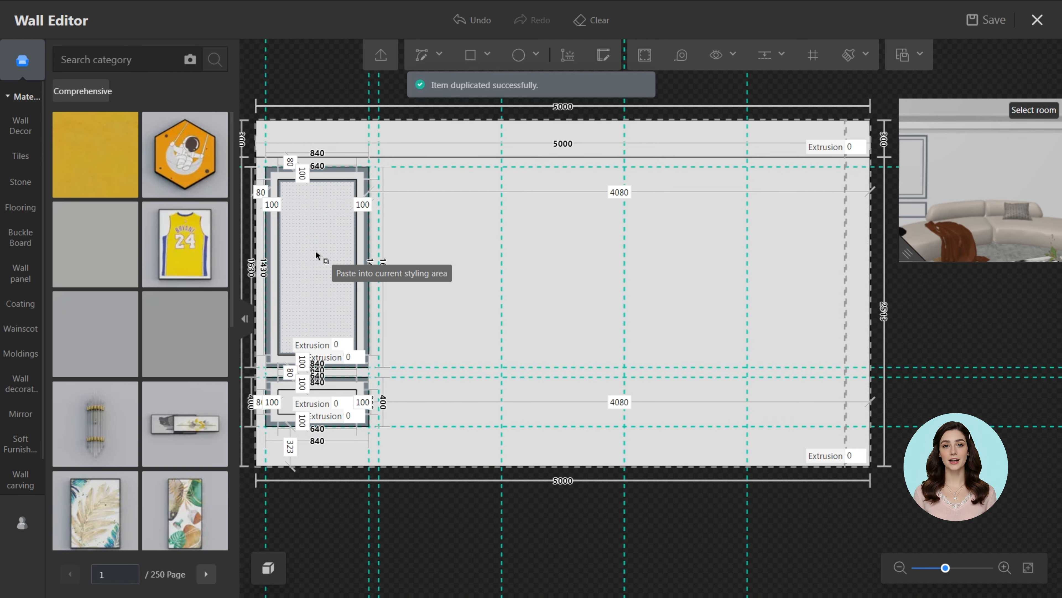
left_click(290, 404)
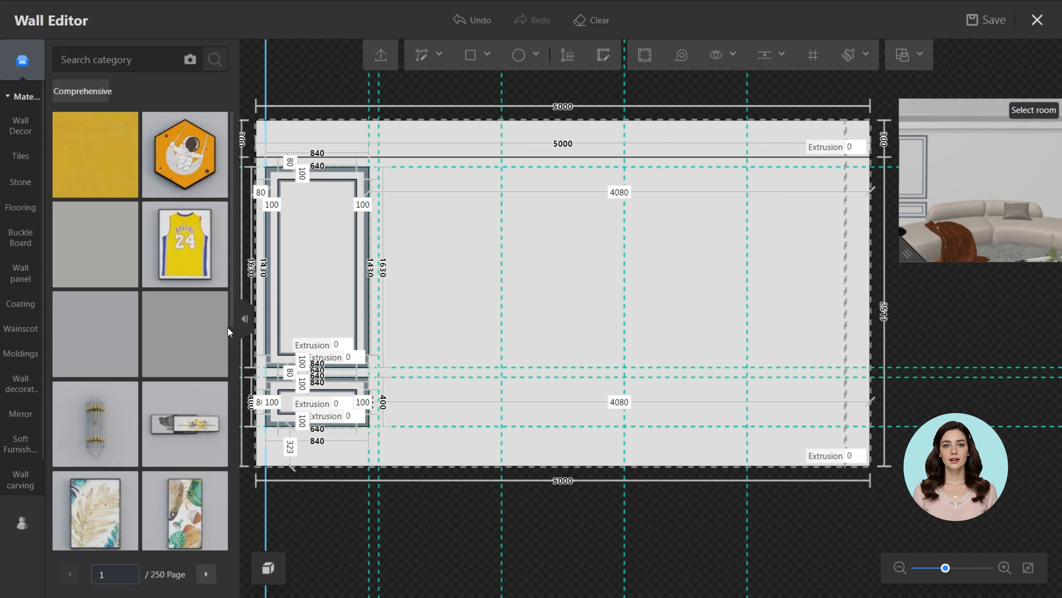
Filter the wall decor paints and coatings to the Grey color family and browse to catalog page 4.
left_click(20, 137)
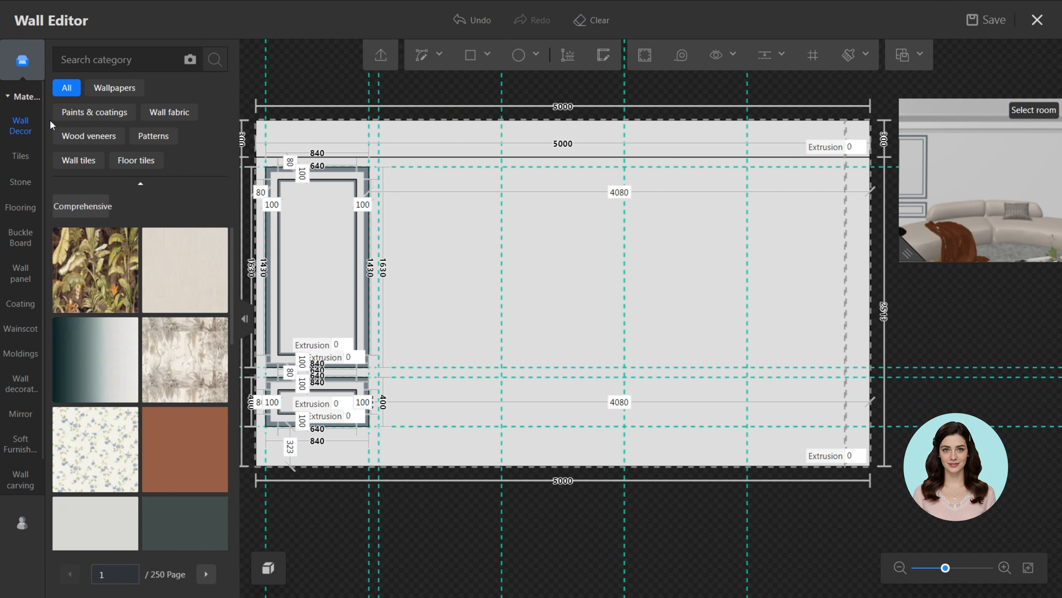
left_click(87, 118)
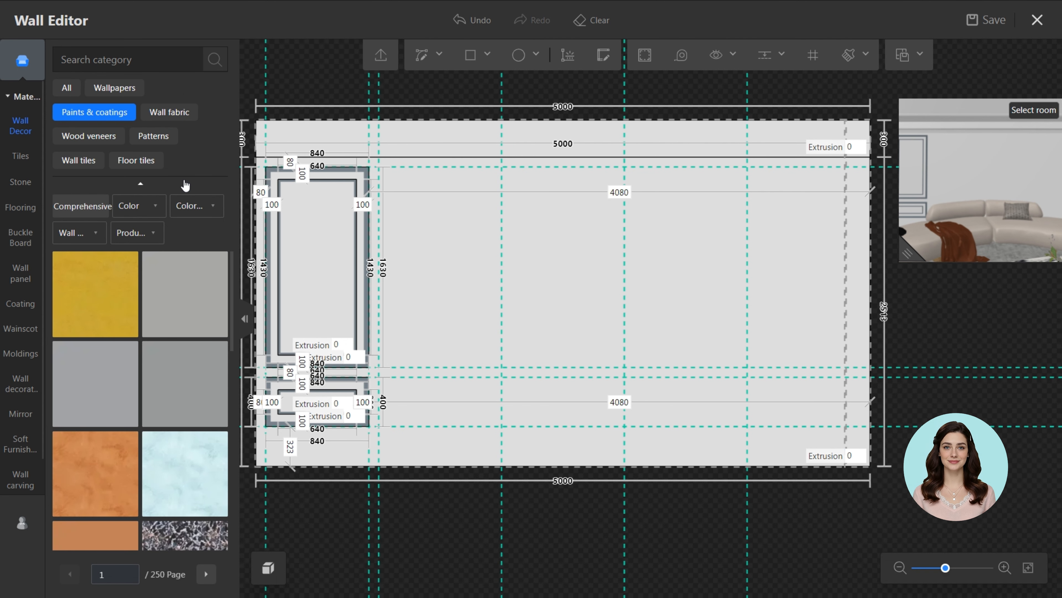
left_click(198, 206)
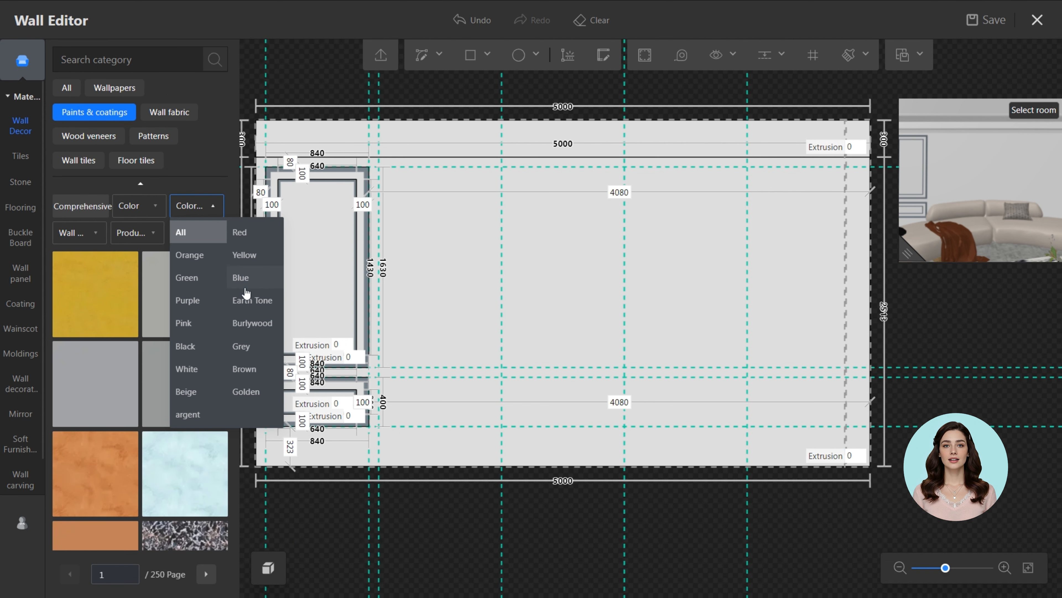
left_click(249, 355)
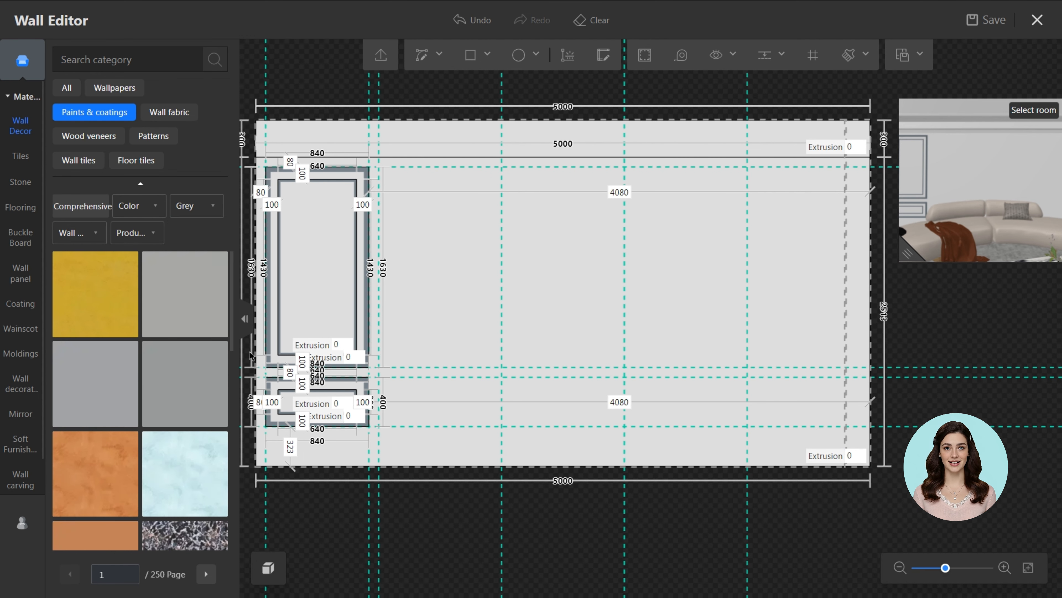
scroll(182, 312, "down", 3)
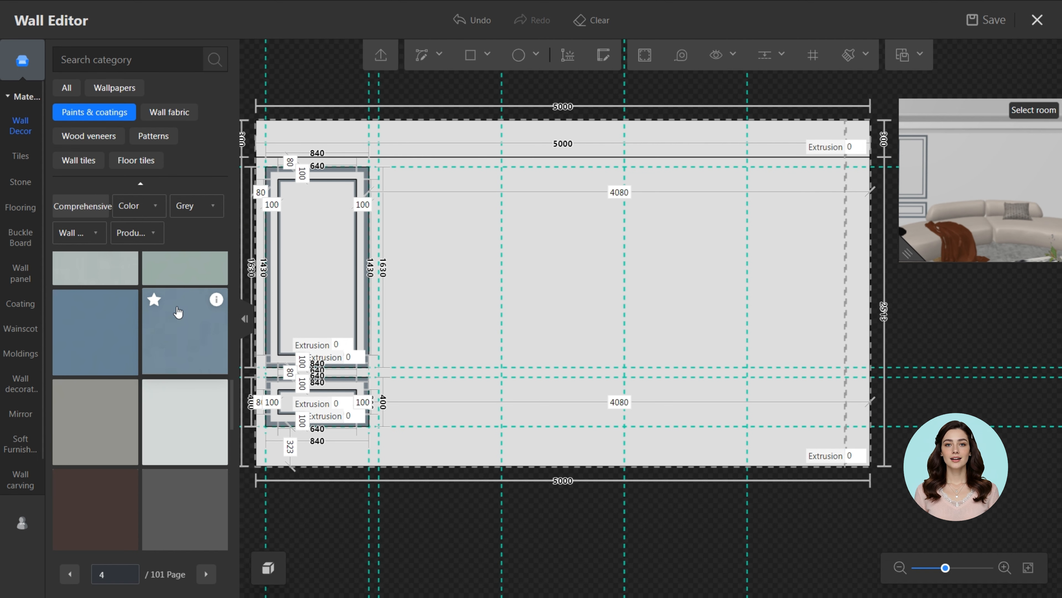
Apply the mottled blue paint to the main wall area and to the areas of the tall and short frames.
left_click_drag(178, 312, 432, 284)
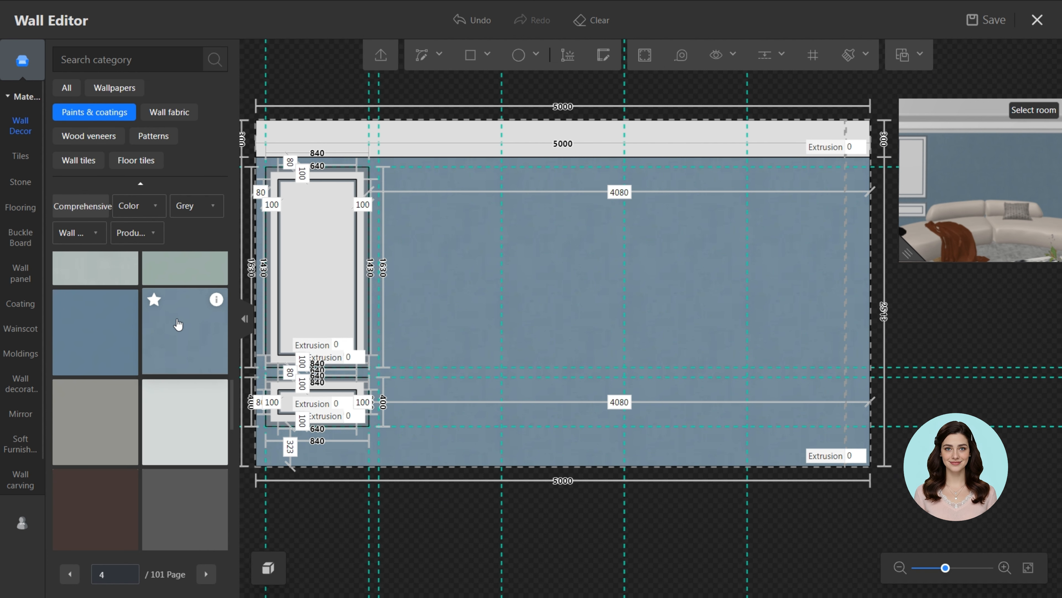
left_click_drag(264, 305, 273, 304)
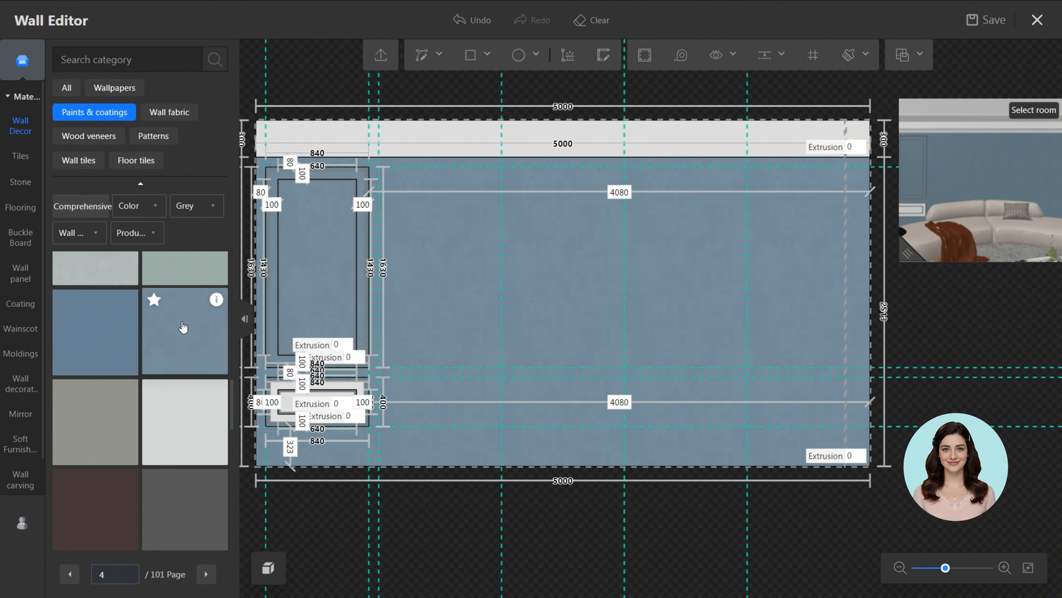
left_click_drag(183, 328, 291, 404)
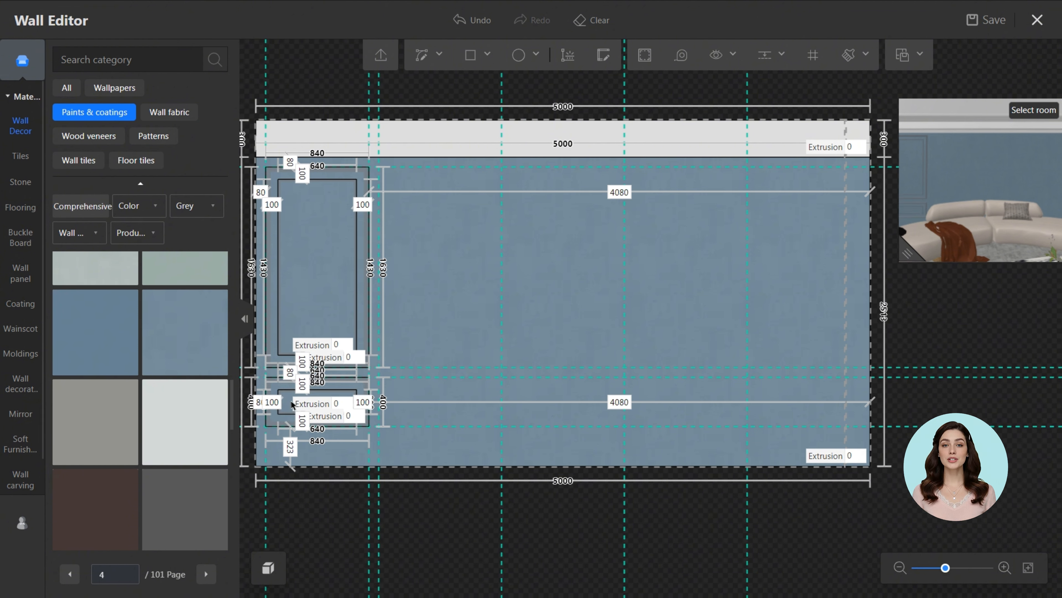
Make four accurate copies of the tall and short frames, from their top-left corner to the remaining vertical guides along the upper guide.
left_click_drag(374, 436, 264, 167, "shift")
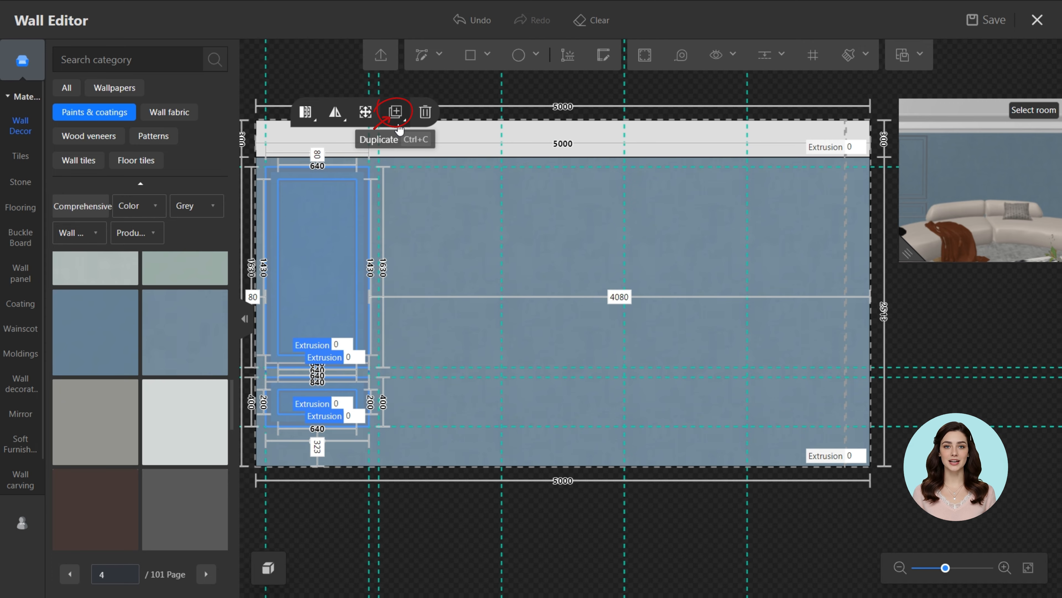
left_click(397, 125)
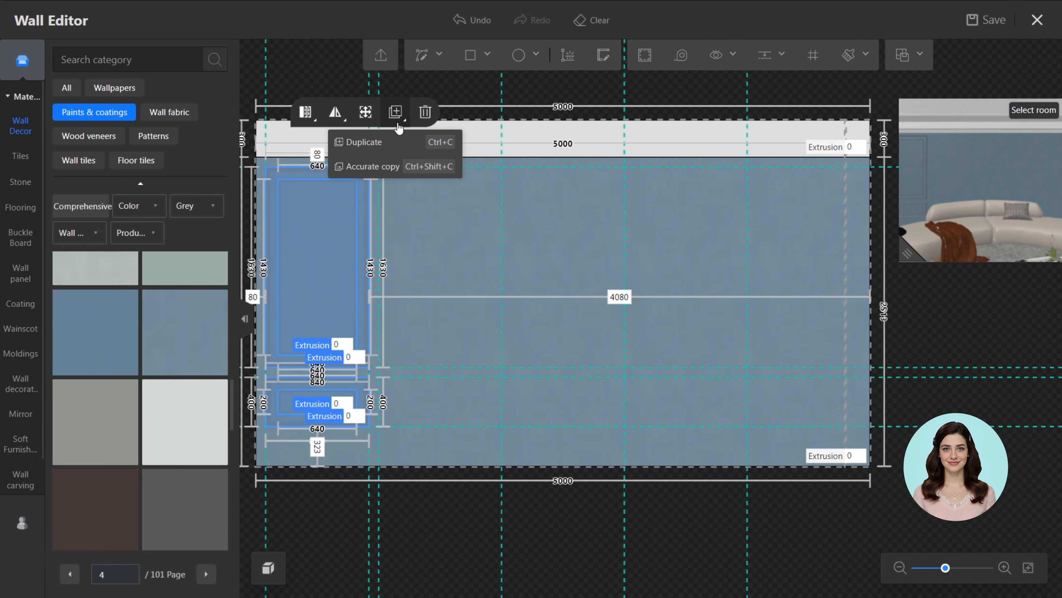
left_click(393, 167)
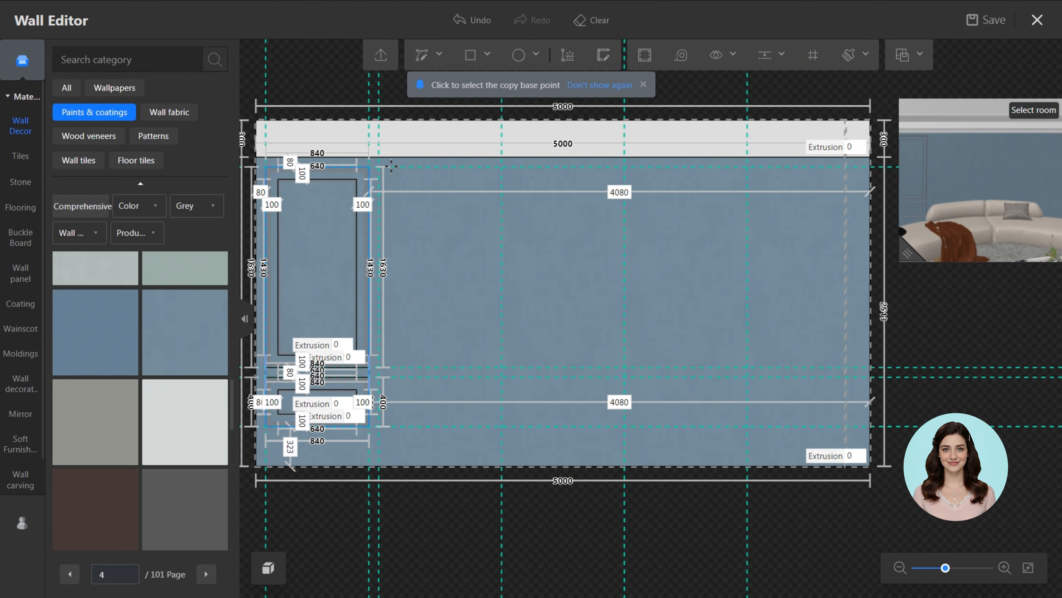
left_click(266, 166)
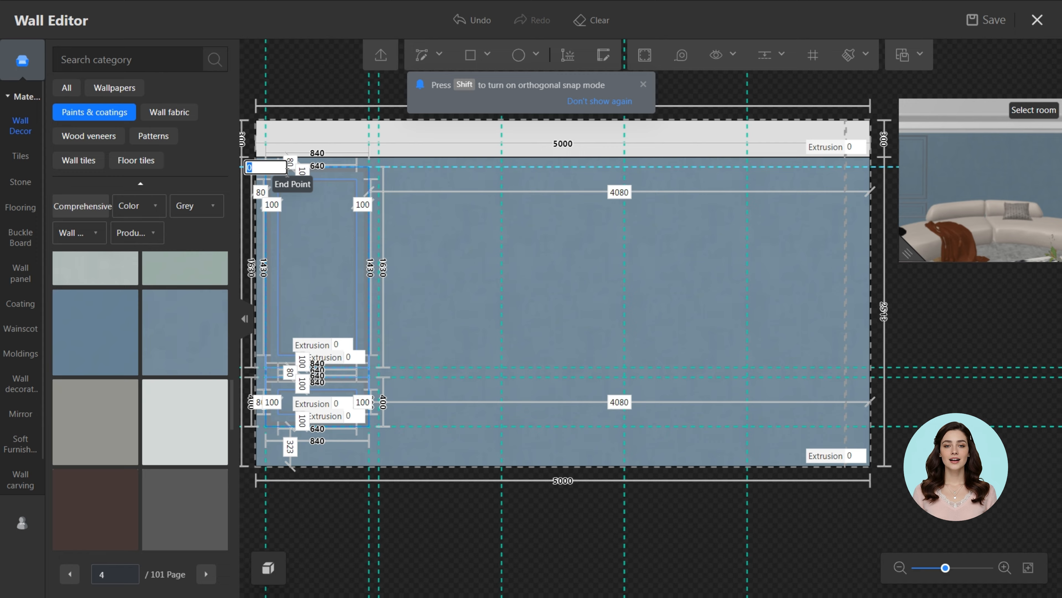
left_click(380, 168)
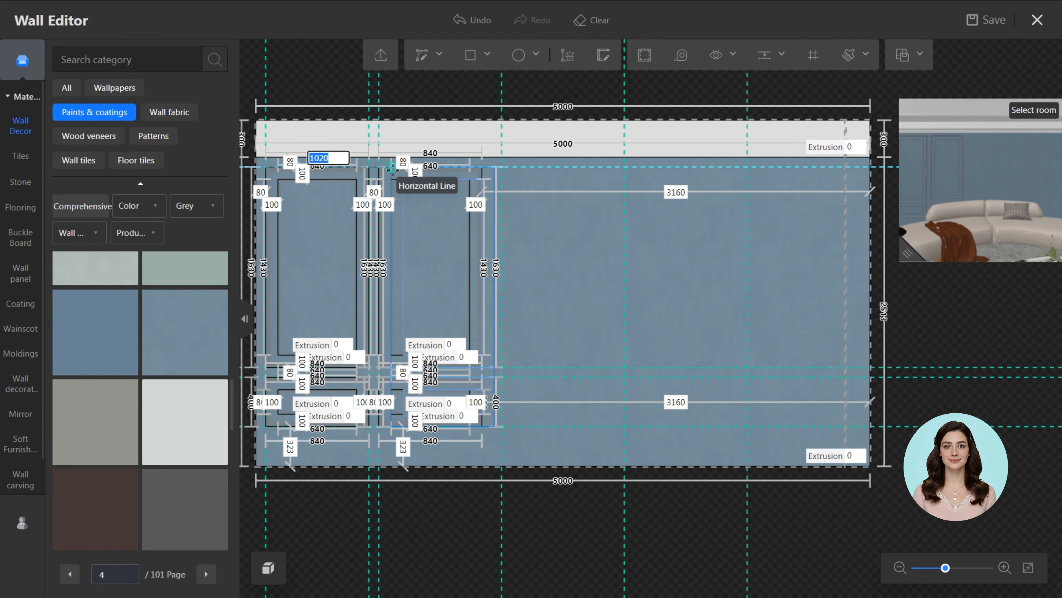
left_click(502, 168)
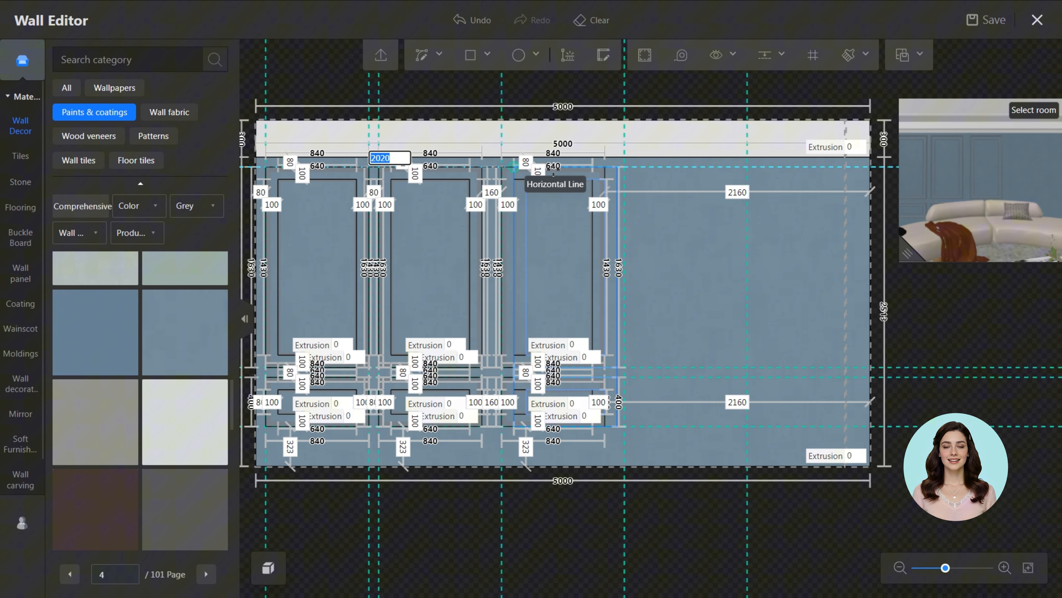
left_click(624, 167)
left_click(748, 167)
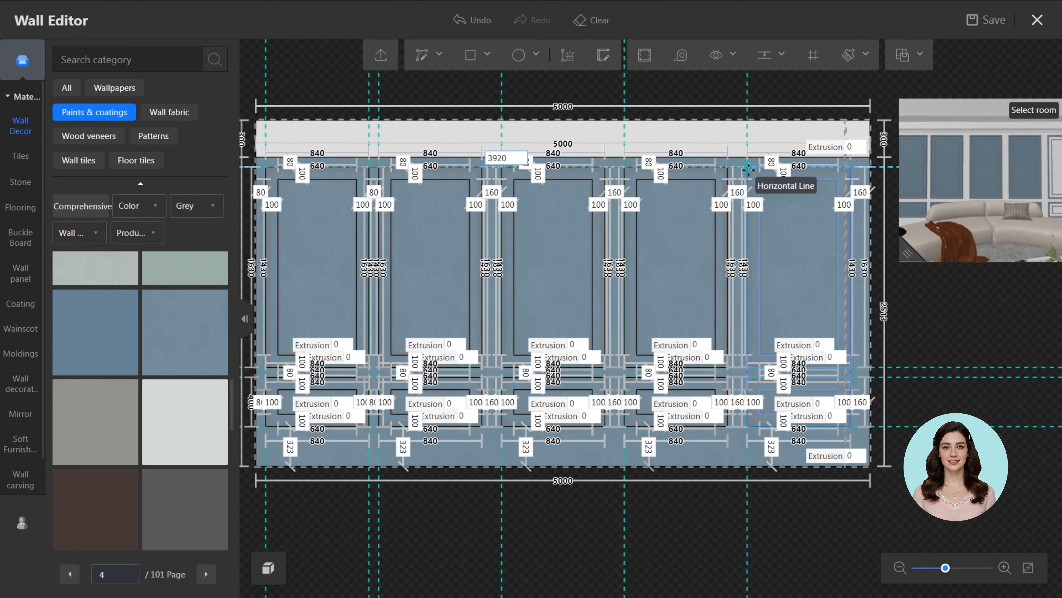
key("Escape")
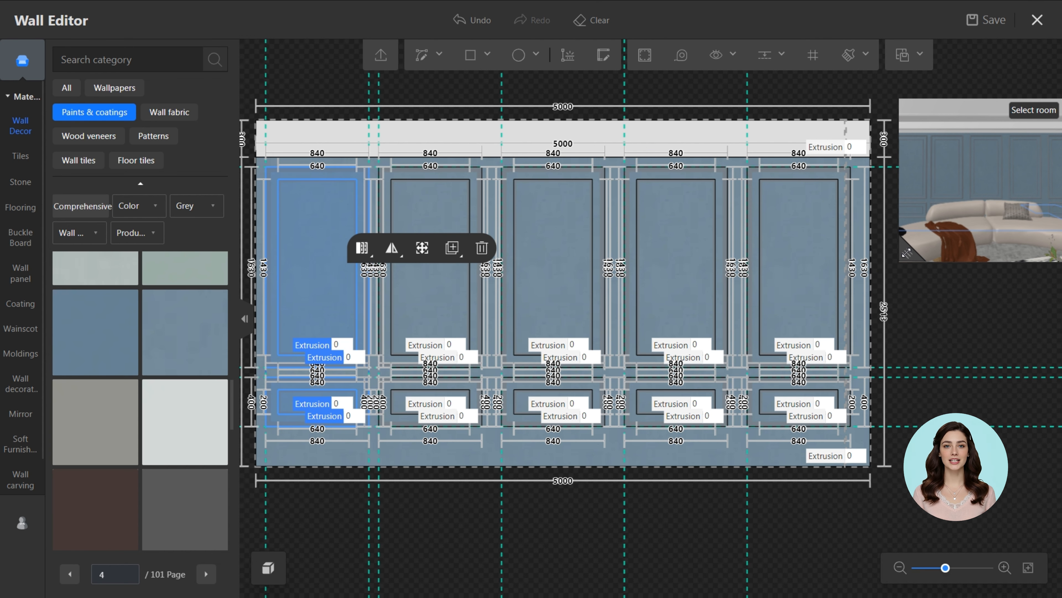
Enlarge and turn the room preview to check the paneled wall, and exit the Wall Editor to the full 3D view.
left_click_drag(907, 252, 546, 404)
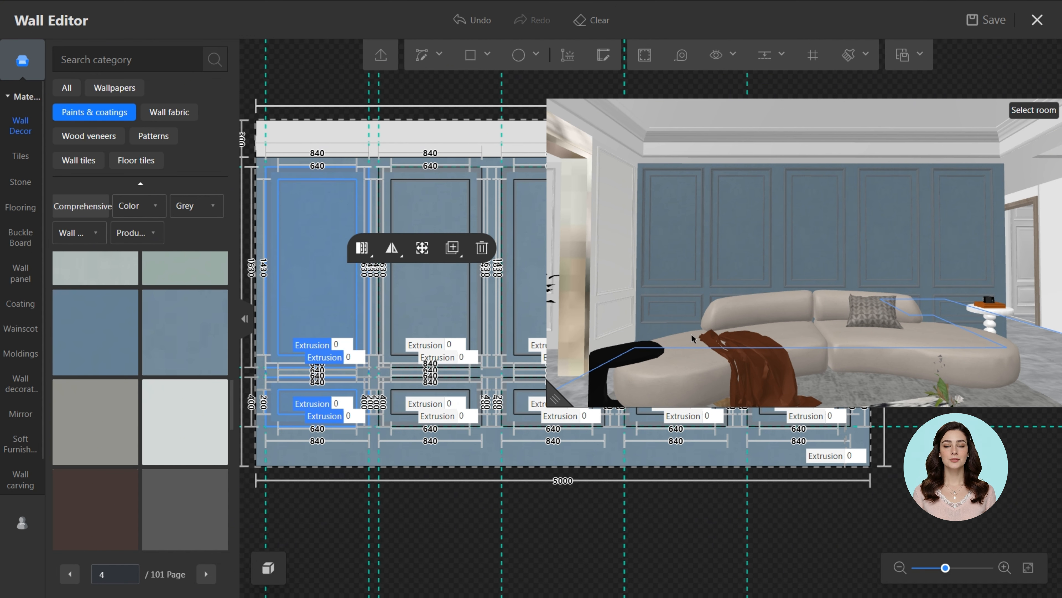
mouse_move(819, 298)
left_mouse_down()
mouse_move(859, 289)
mouse_move(776, 291)
mouse_move(798, 297)
left_mouse_up()
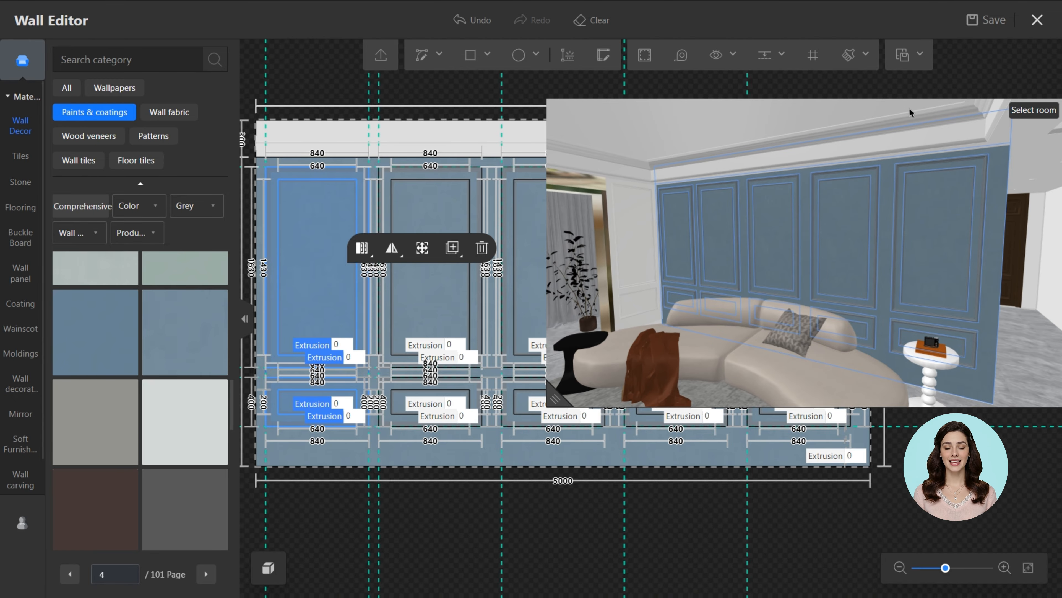
left_click(1037, 20)
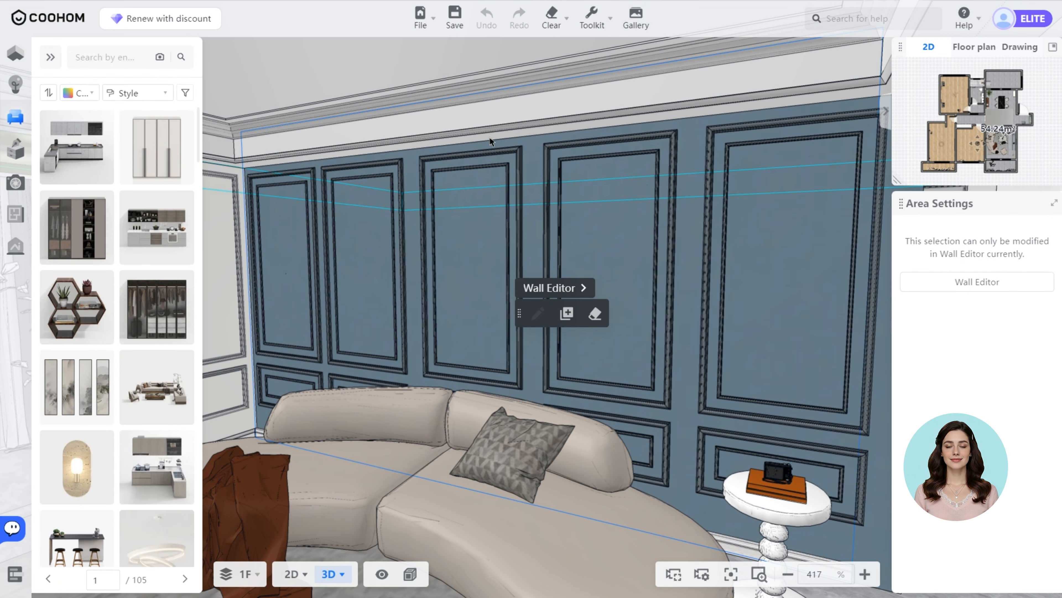
mouse_move(12, 190)
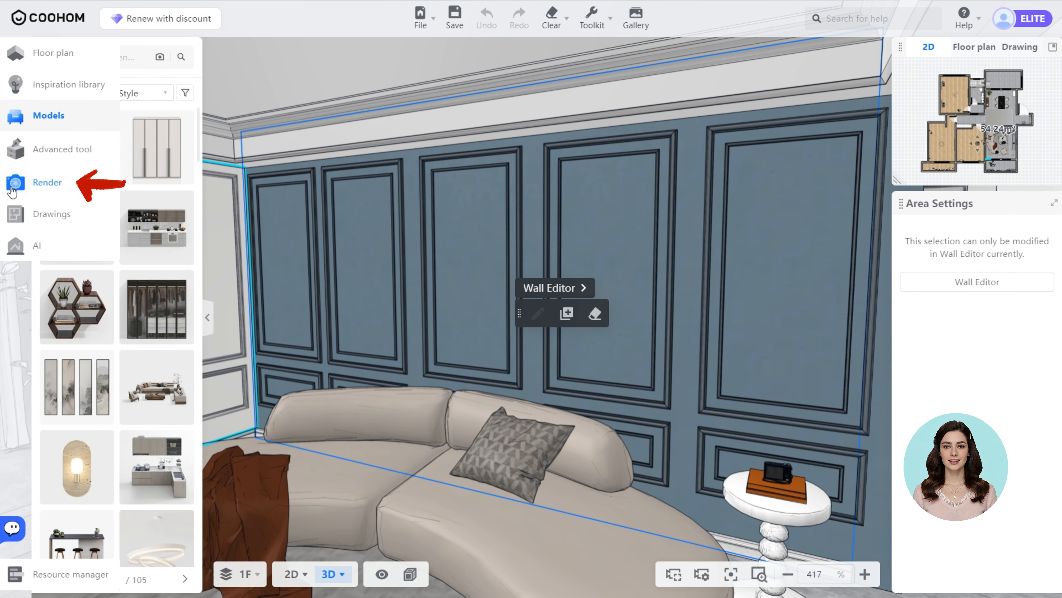